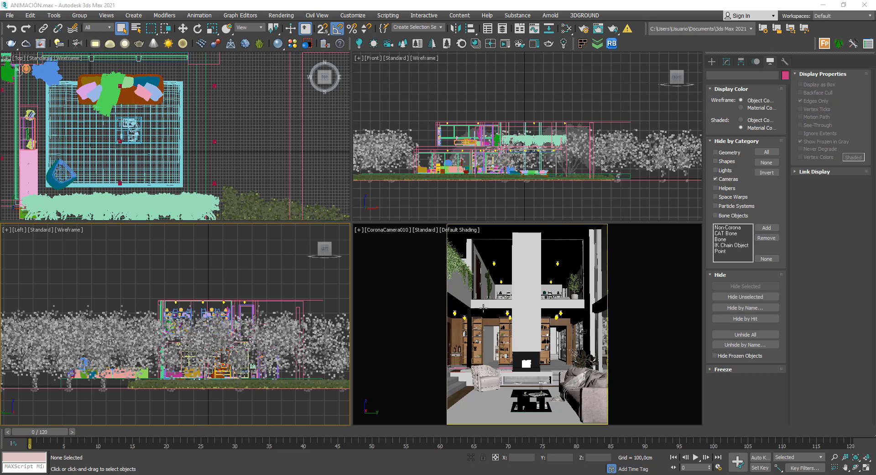
# Start Corona interactive rendering of the CoronaCamera010 view and enlarge and reposition the frame buffer to show the whole image.
pyautogui.click(505, 44)
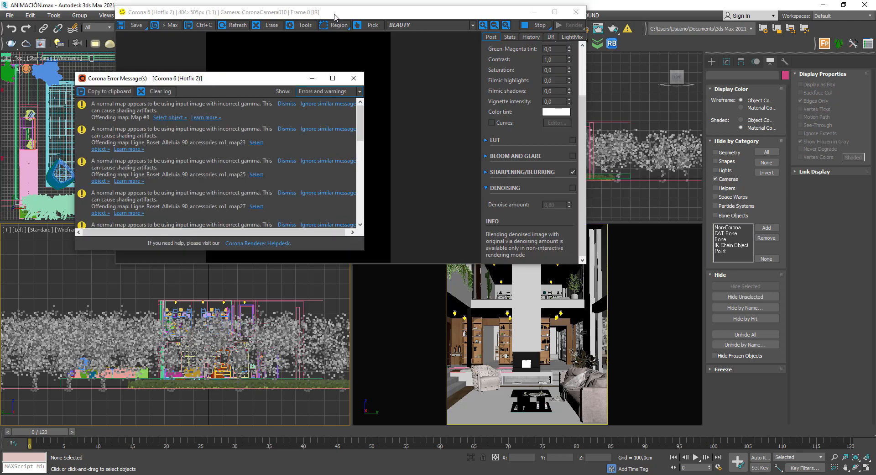
pyautogui.moveTo(340, 18); pyautogui.dragTo(244, 17)
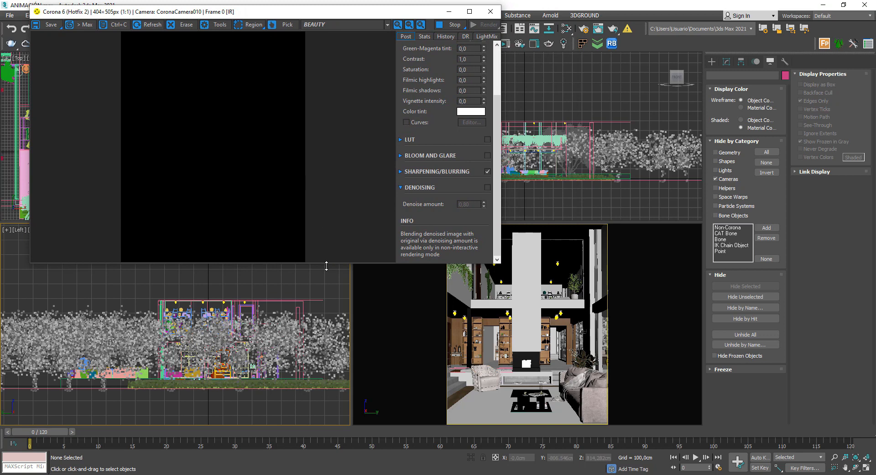
pyautogui.moveTo(326, 264); pyautogui.dragTo(326, 471)
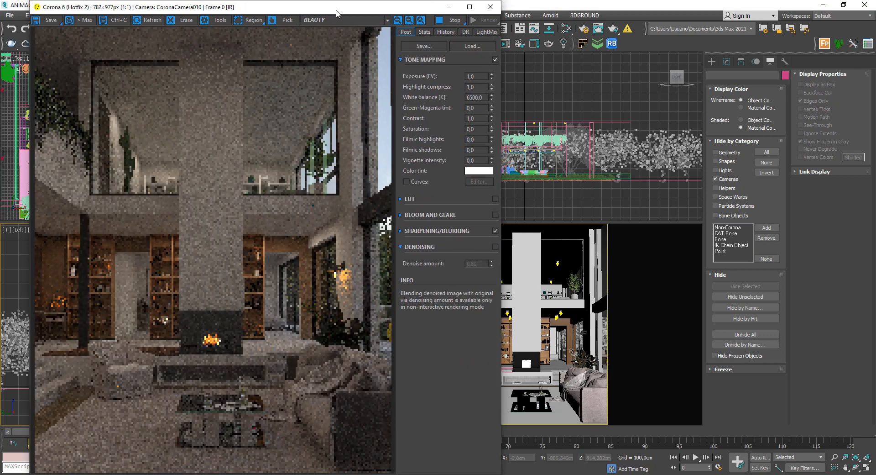
pyautogui.moveTo(336, 9); pyautogui.dragTo(359, 8)
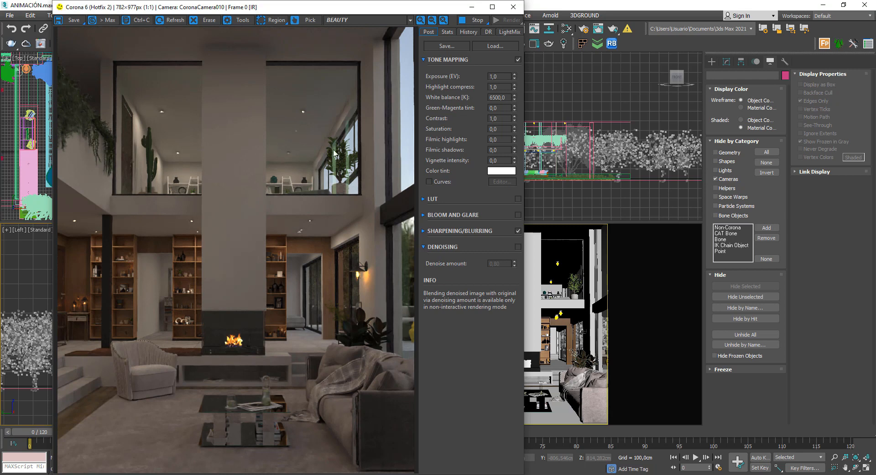
pyautogui.moveTo(318, 12); pyautogui.dragTo(408, 13)
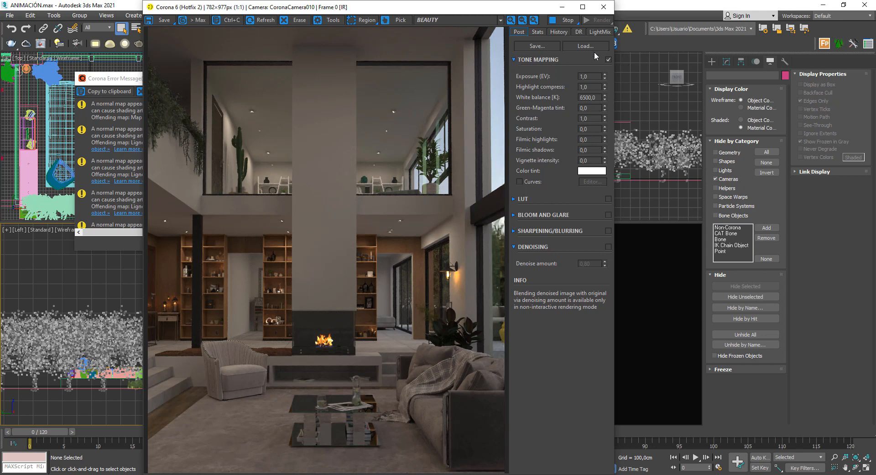
# Look through the LUT, Bloom and Glare, Sharpening/Blurring and Denoising post-processing sections, leaving them collapsed.
pyautogui.click(527, 203)
pyautogui.click(527, 203)
pyautogui.click(524, 215)
pyautogui.click(525, 218)
pyautogui.click(524, 232)
pyautogui.click(524, 232)
pyautogui.click(530, 246)
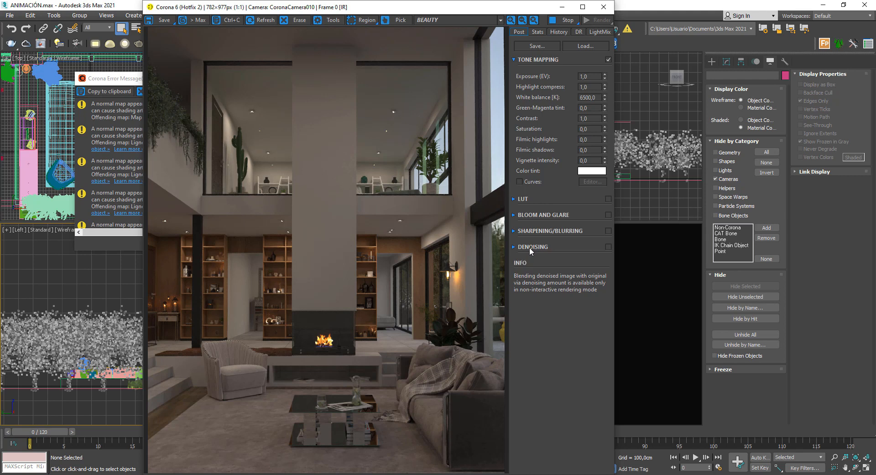
pyautogui.click(529, 248)
pyautogui.click(530, 248)
# Set the tone mapping exposure to 2 EV.
pyautogui.moveTo(590, 77)
pyautogui.mouseDown()
pyautogui.moveTo(566, 81)
pyautogui.moveTo(592, 77)
pyautogui.moveTo(574, 83)
pyautogui.mouseUp()
pyautogui.write('2')
pyautogui.press('Return')
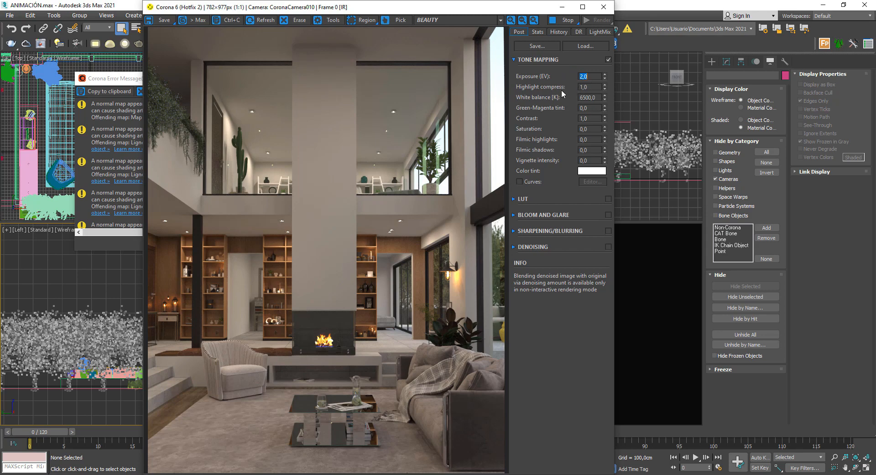
# Examine the bright areas of the render up close at the windows, the ceiling spotlights and the wall lamp.
pyautogui.press('Tab')
pyautogui.scroll(2, 499, 168)
pyautogui.moveTo(486, 176); pyautogui.dragTo(419, 204, button='middle')
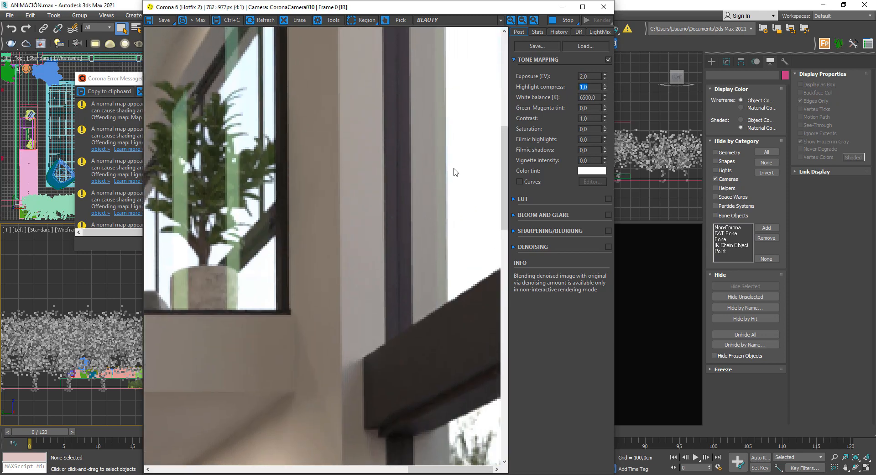
pyautogui.scroll(-2, 461, 171)
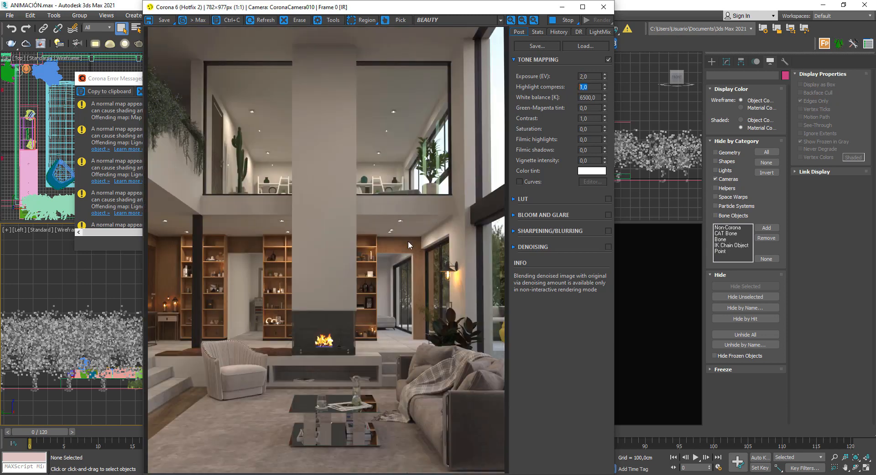
pyautogui.scroll(2, 425, 248)
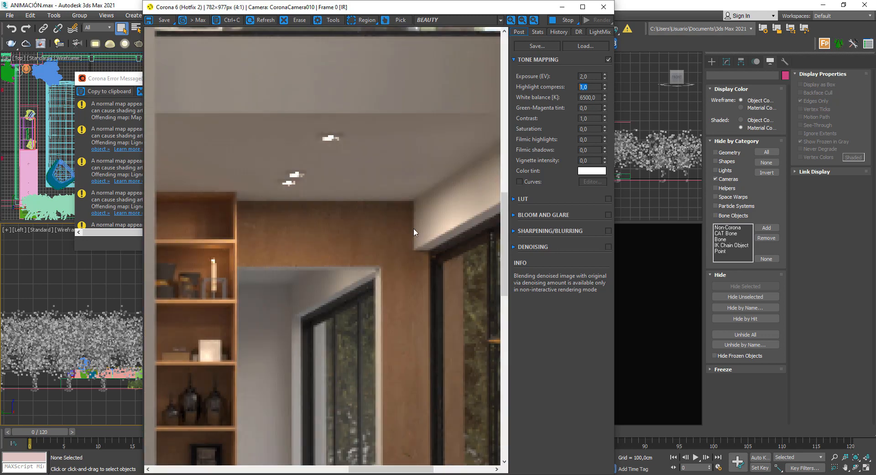
pyautogui.scroll(-2, 413, 228)
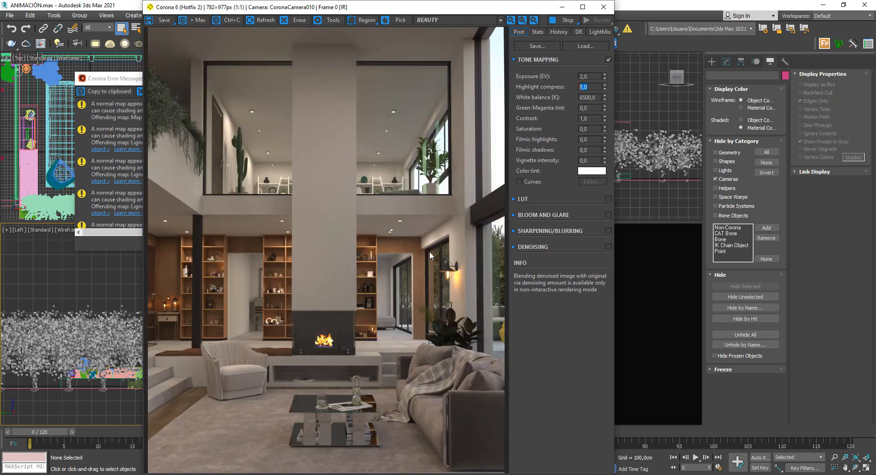
pyautogui.scroll(3, 452, 279)
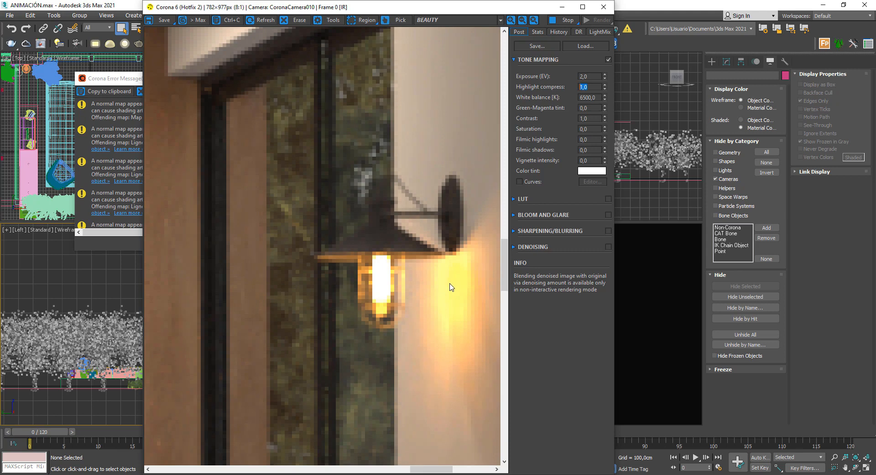
pyautogui.scroll(-3, 450, 280)
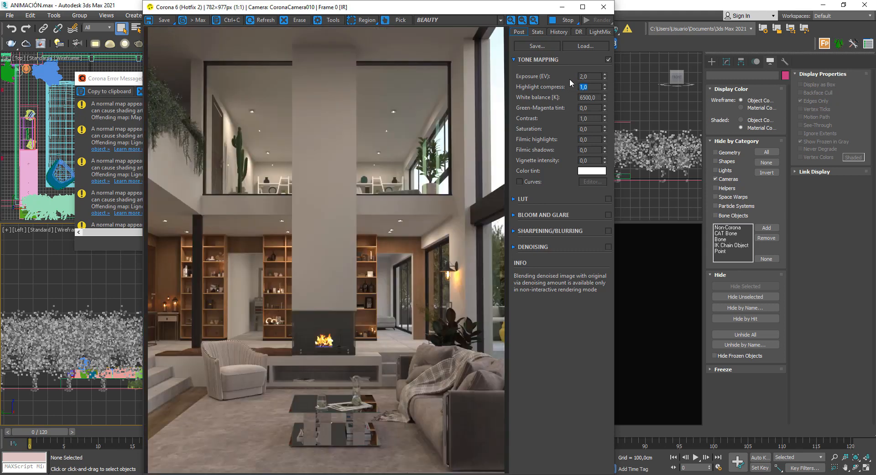
# Compare highlight compression values of 2 and 1 on the window area, ending with 2.
pyautogui.write('2')
pyautogui.press('Return')
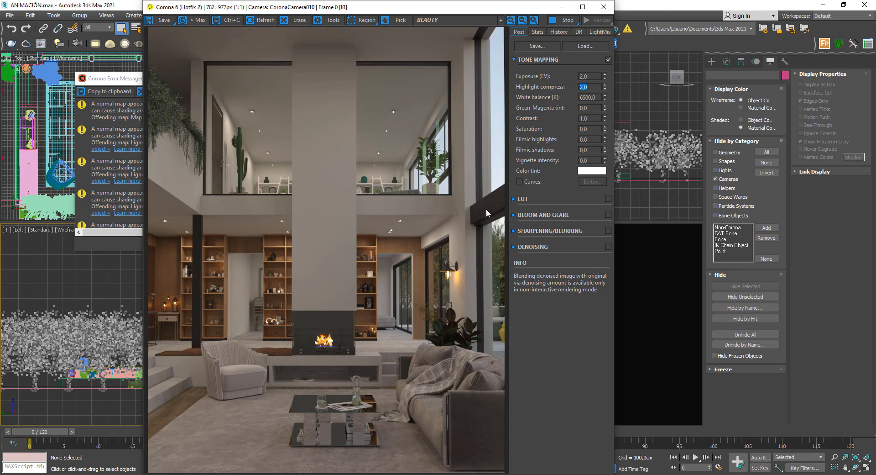
pyautogui.scroll(2, 460, 191)
pyautogui.moveTo(460, 188); pyautogui.dragTo(452, 210, button='middle')
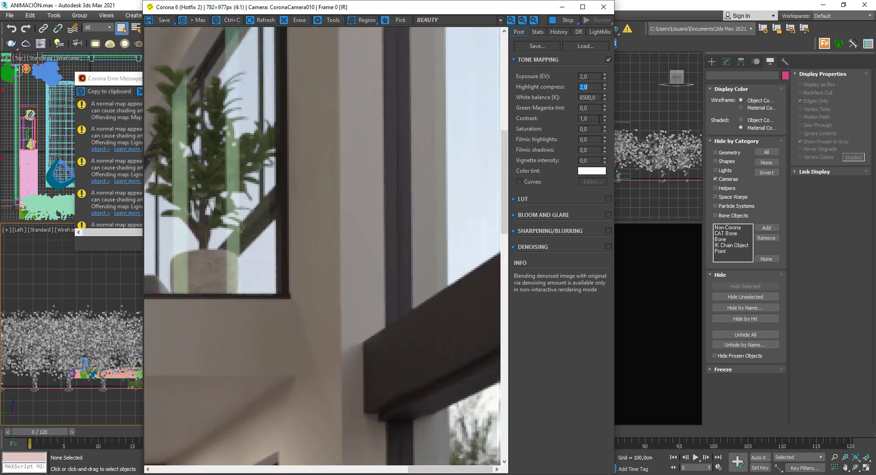
pyautogui.write('1')
pyautogui.press('Return')
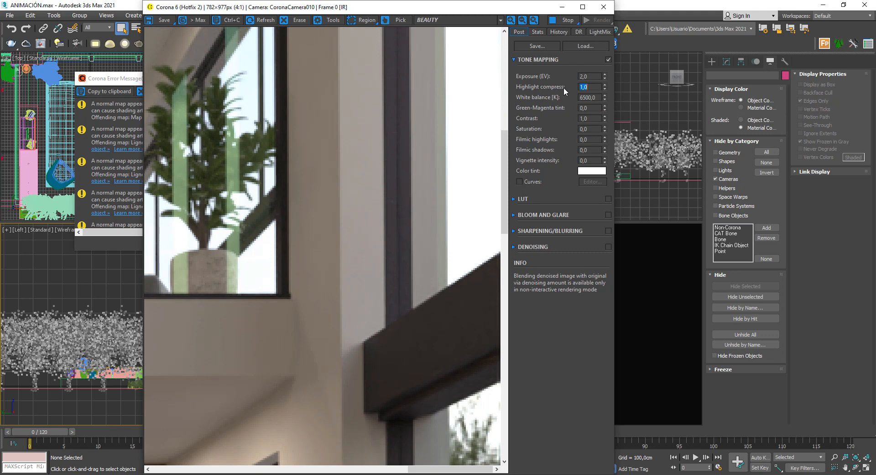
pyautogui.write('2')
pyautogui.press('Return')
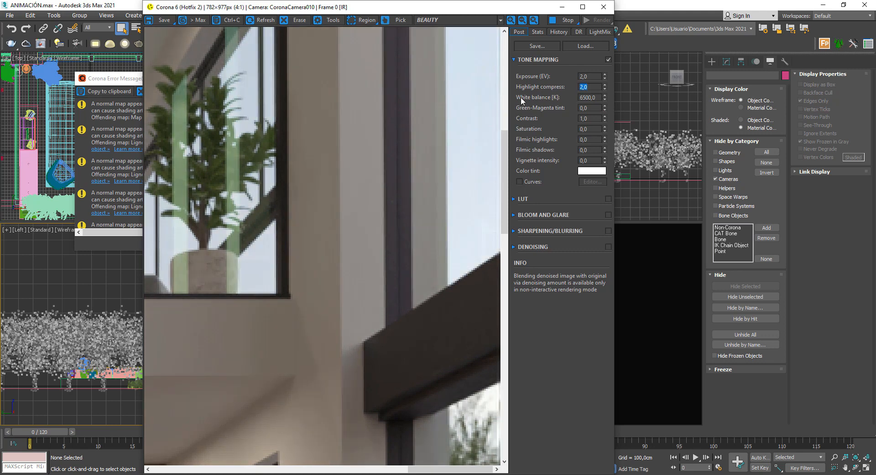
# Compare highlight compression values of 5 and 1 on the wall lamp's glow, ending with 5.
pyautogui.scroll(-1, 377, 161)
pyautogui.scroll(-1, 385, 183)
pyautogui.scroll(1, 455, 292)
pyautogui.scroll(2, 461, 283)
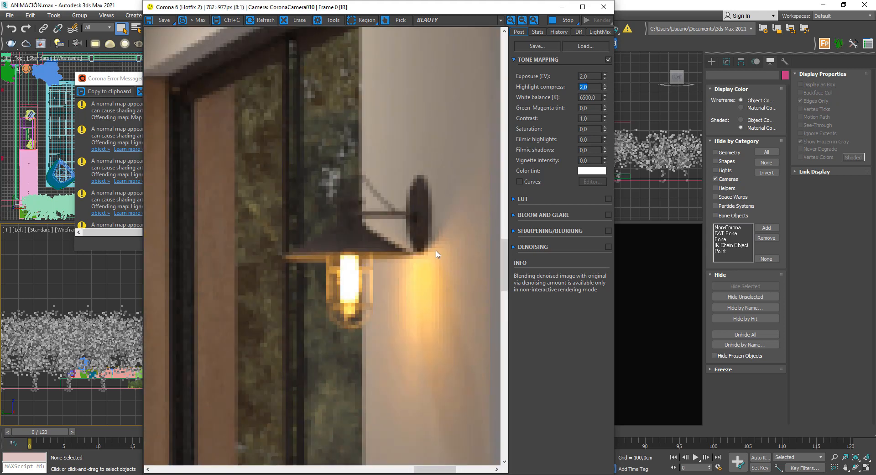
pyautogui.write('5')
pyautogui.press('Return')
pyautogui.write('1')
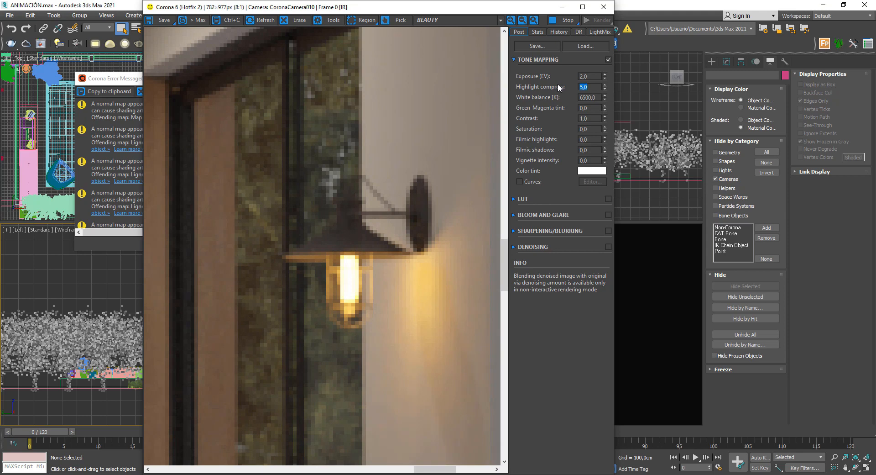
pyautogui.press('Return')
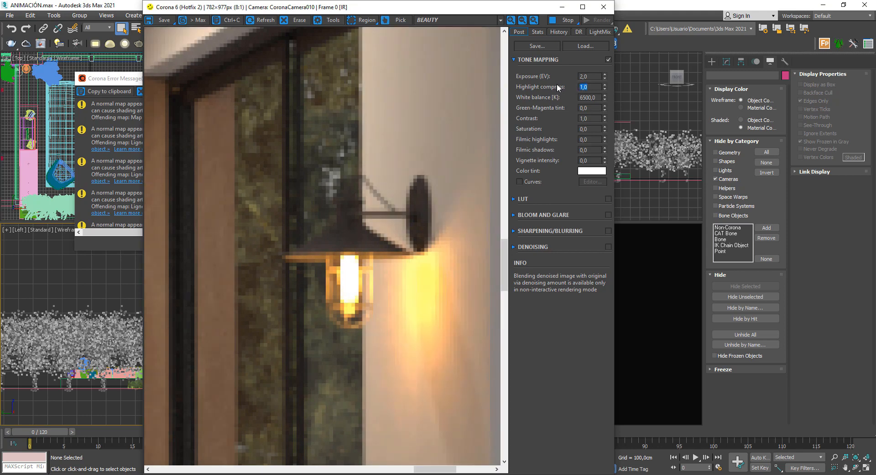
pyautogui.write('5')
pyautogui.press('Return')
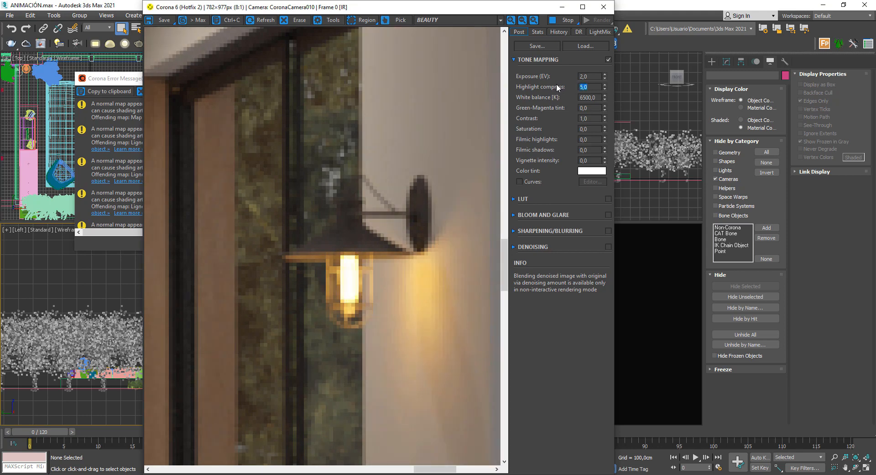
pyautogui.scroll(-3, 399, 169)
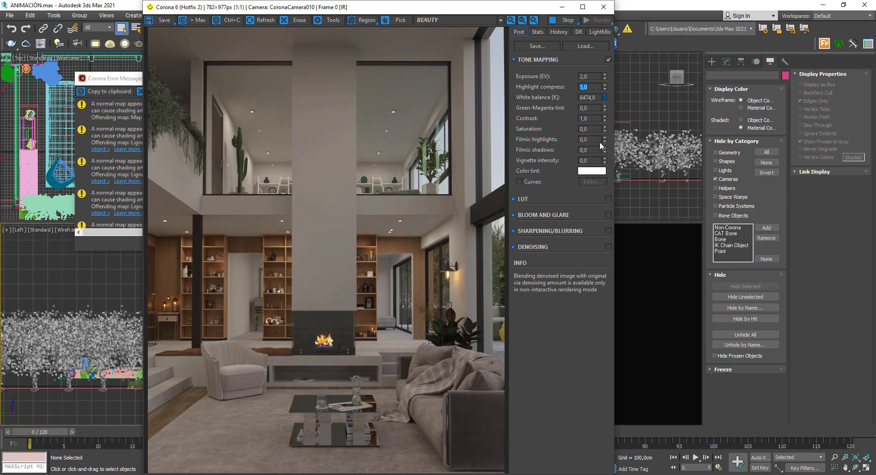
# Try white balance values of 5000 K and 8000 K, and return it to 6500 K.
pyautogui.moveTo(607, 224); pyautogui.dragTo(606, 86)
pyautogui.doubleClick(596, 97)
pyautogui.write('5000')
pyautogui.press('Return')
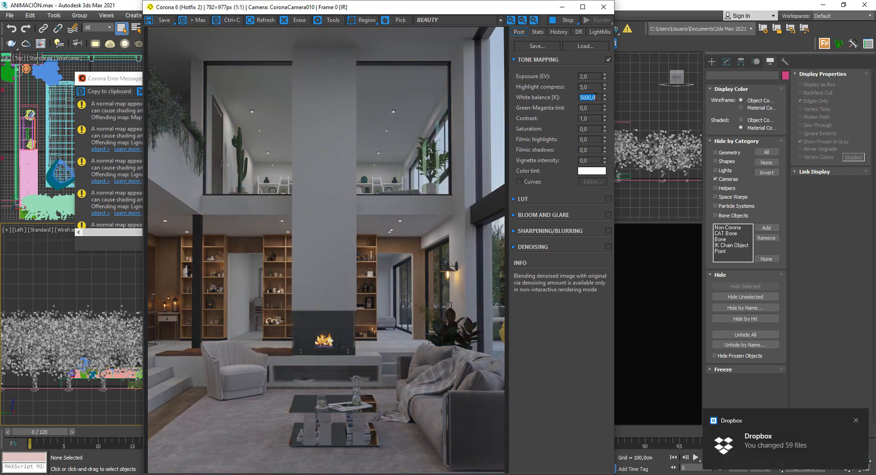
pyautogui.write('8000')
pyautogui.press('Return')
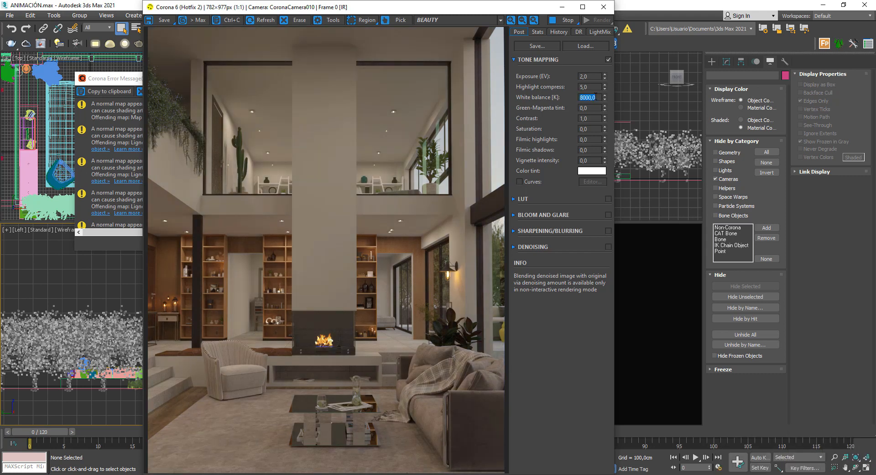
pyautogui.write('6500')
pyautogui.press('Return')
# Try green-magenta tint values of 1 and -1, and bring the tint back to 0.
pyautogui.moveTo(588, 109); pyautogui.dragTo(576, 109)
pyautogui.write('1')
pyautogui.press('Return')
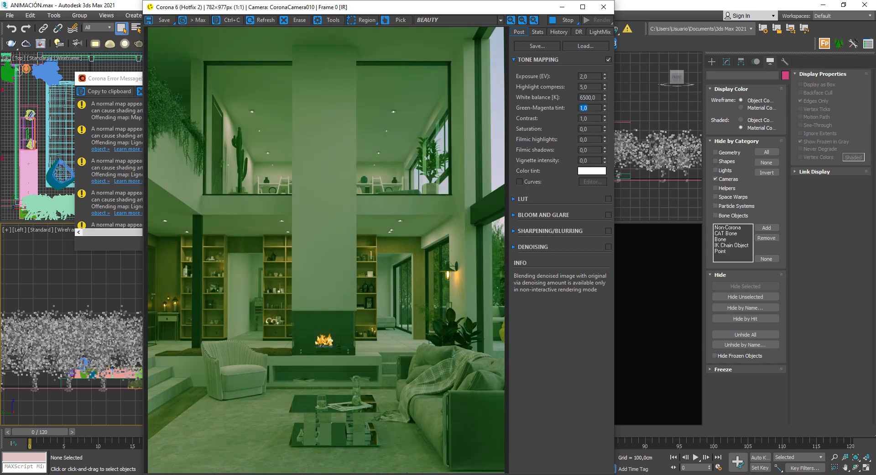
pyautogui.write('-1')
pyautogui.press('Return')
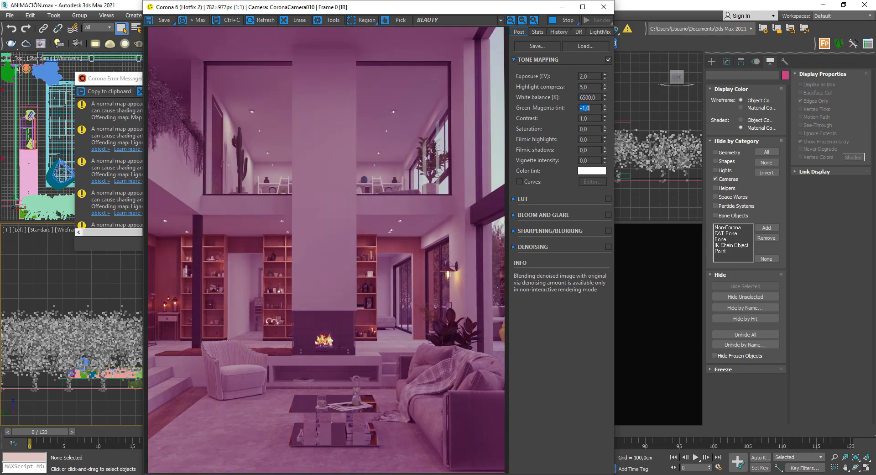
pyautogui.write('0')
pyautogui.press('Return')
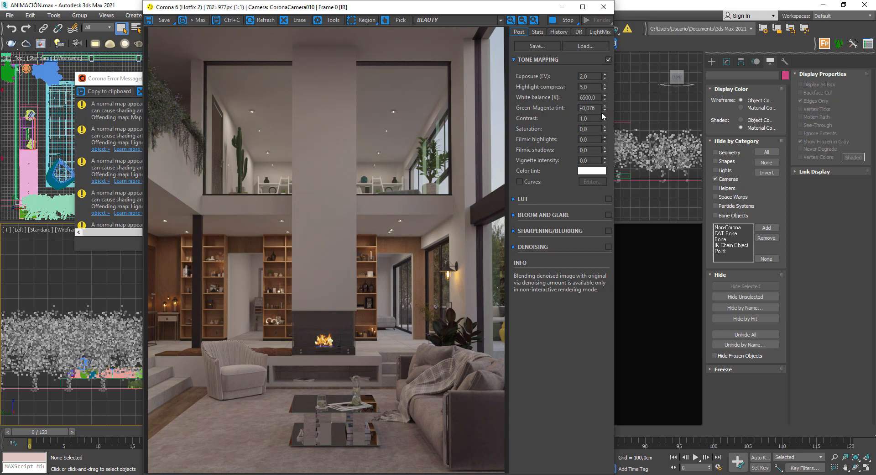
pyautogui.moveTo(605, 110); pyautogui.dragTo(604, 119)
# Test contrast values of 2, 5 and 1 on the render, and settle on a contrast of 1,20.
pyautogui.click(595, 118)
pyautogui.doubleClick(598, 118)
pyautogui.write('2')
pyautogui.press('Return')
pyautogui.write('5')
pyautogui.press('Return')
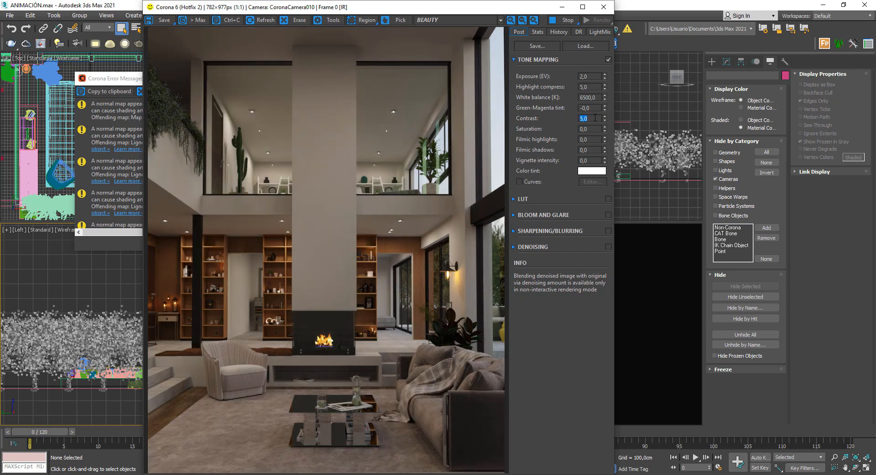
pyautogui.write('1')
pyautogui.press('Return')
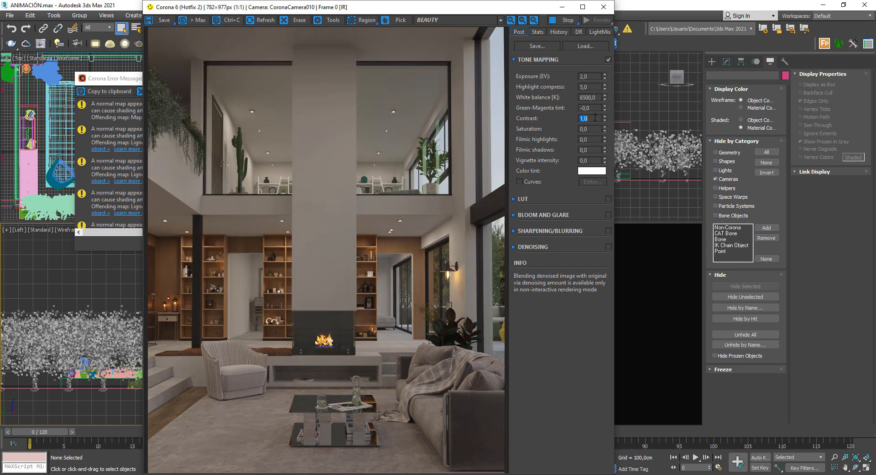
pyautogui.write('1,20')
pyautogui.press('Return')
# Test saturation values of -1, 1 and 0 on the render, and settle on a saturation of -0,02.
pyautogui.press('Tab')
pyautogui.write('-1')
pyautogui.press('Return')
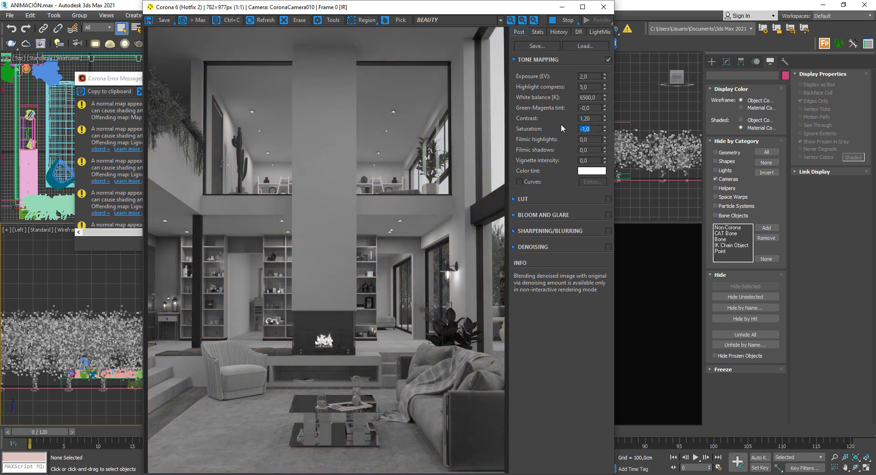
pyautogui.write('1')
pyautogui.press('Return')
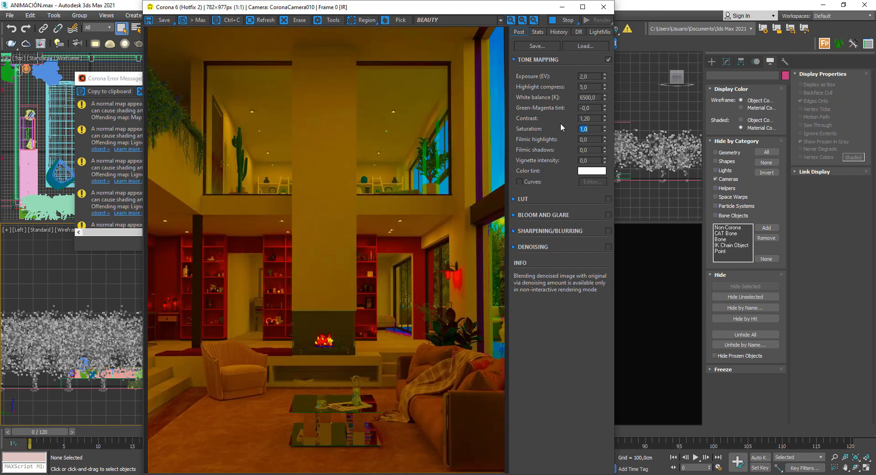
pyautogui.write('0')
pyautogui.press('Return')
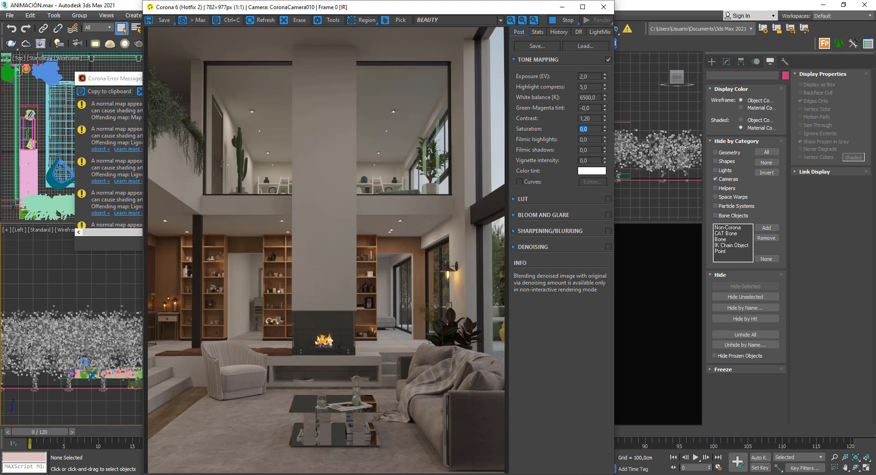
pyautogui.write('-0,02')
pyautogui.press('Return')
# Set filmic highlights to 1 and highlight compression to 1.
pyautogui.press('Tab')
pyautogui.doubleClick(584, 87)
pyautogui.write('1')
pyautogui.press('Return')
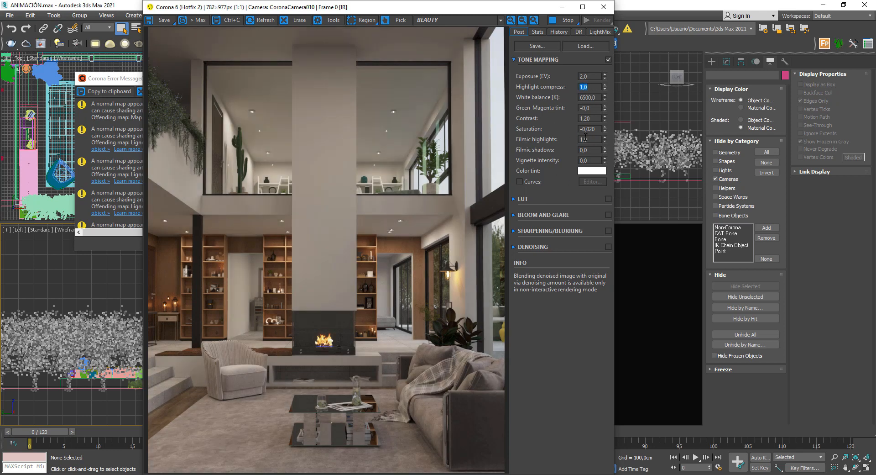
# Try a filmic highlights value of 5 while viewing the windows up close, and set it to 0.
pyautogui.doubleClick(583, 139)
pyautogui.scroll(2, 490, 176)
pyautogui.scroll(-1, 450, 182)
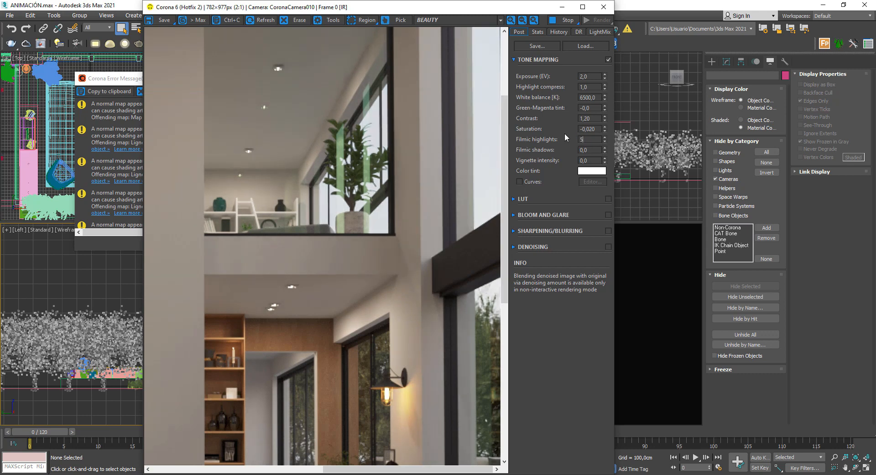
pyautogui.write('0')
pyautogui.press('Return')
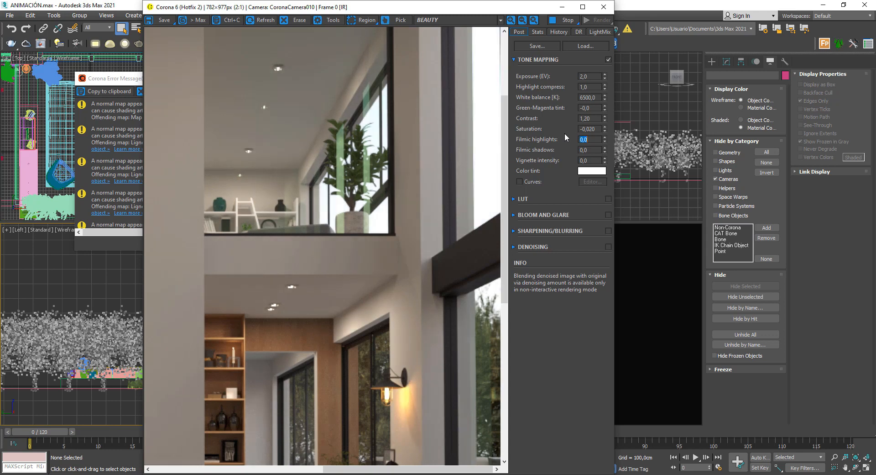
# Test a filmic highlights value of 1 on the render and set it back to 0.
pyautogui.write('1')
pyautogui.press('Return')
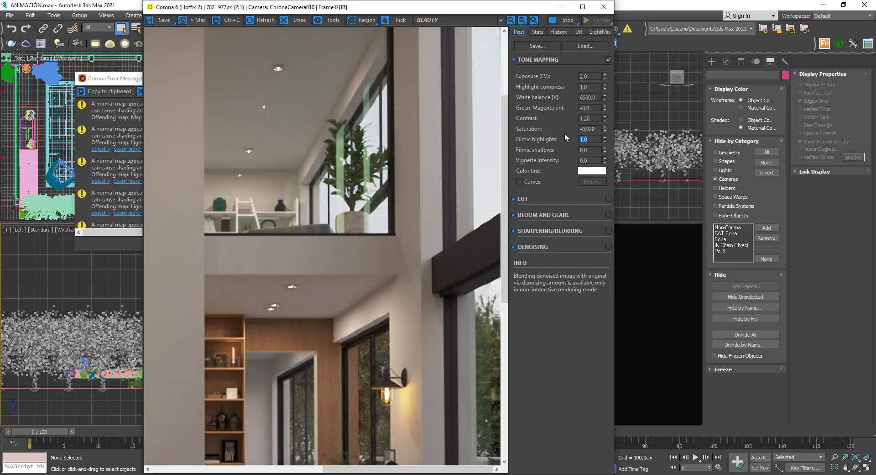
pyautogui.write('1')
pyautogui.press('Return')
pyautogui.write('0')
pyautogui.press('Return')
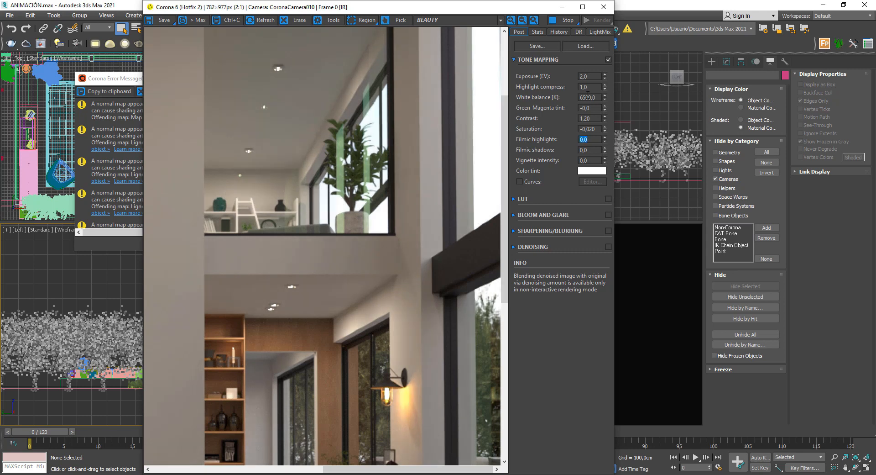
# Try a highlight compression of 2 on the windows, and raise it to 5.
pyautogui.moveTo(588, 87); pyautogui.dragTo(570, 88)
pyautogui.write('2')
pyautogui.press('Return')
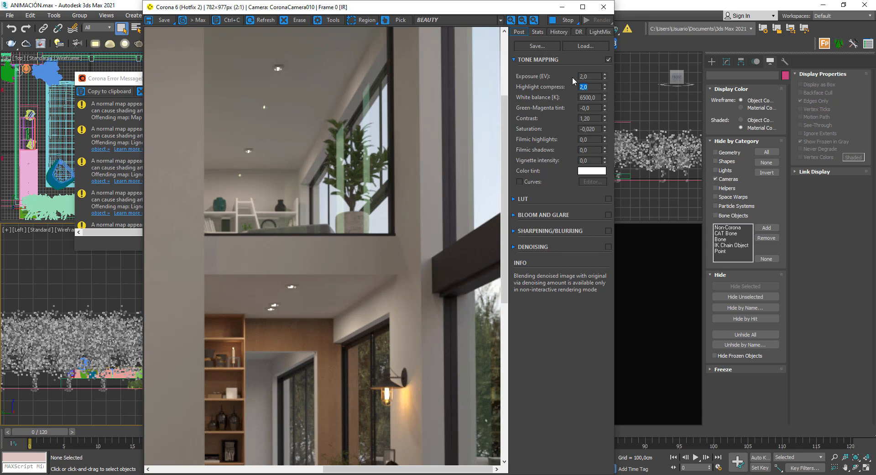
pyautogui.scroll(-1, 478, 168)
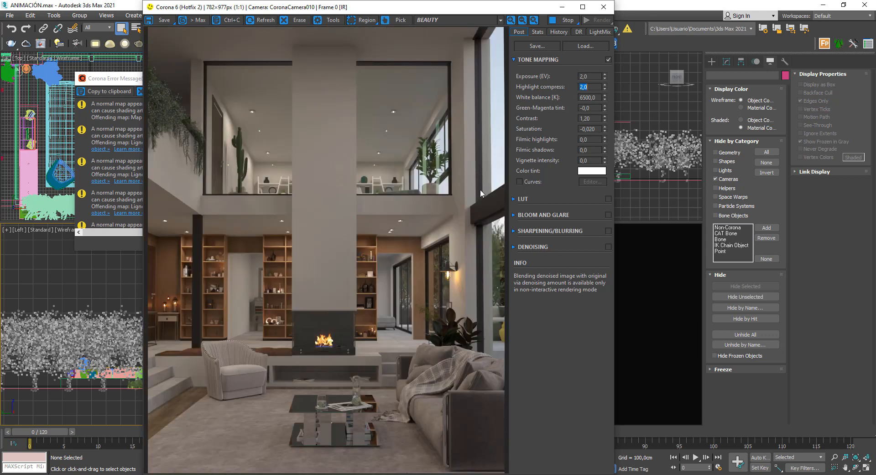
pyautogui.click(587, 87)
pyautogui.write('5')
pyautogui.press('Return')
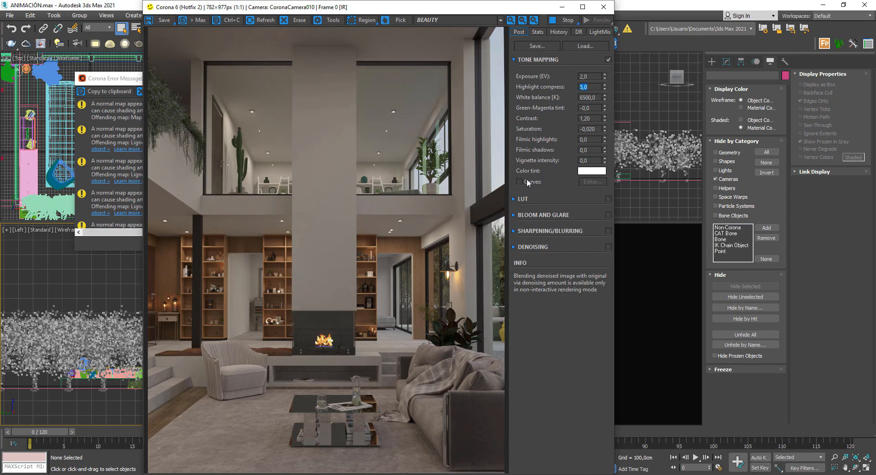
# Compare filmic shadows values of 1 and 0 twice on the render, ending at 0.
pyautogui.scroll(1, 475, 273)
pyautogui.doubleClick(589, 150)
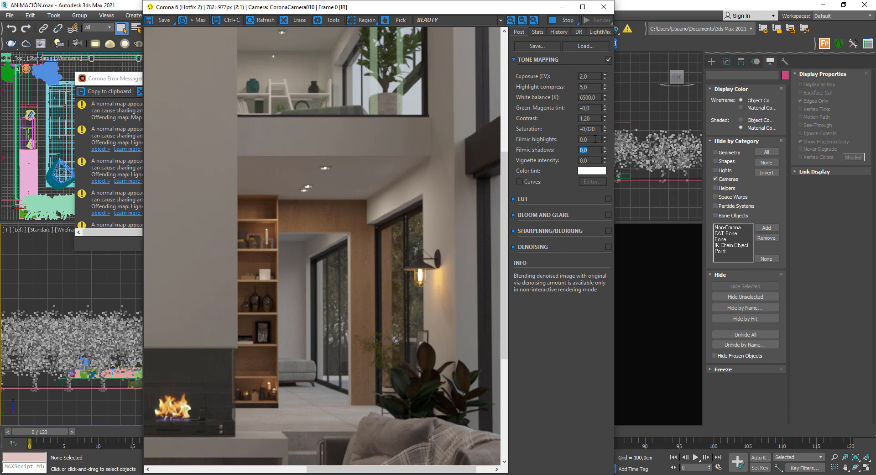
pyautogui.scroll(-1, 365, 168)
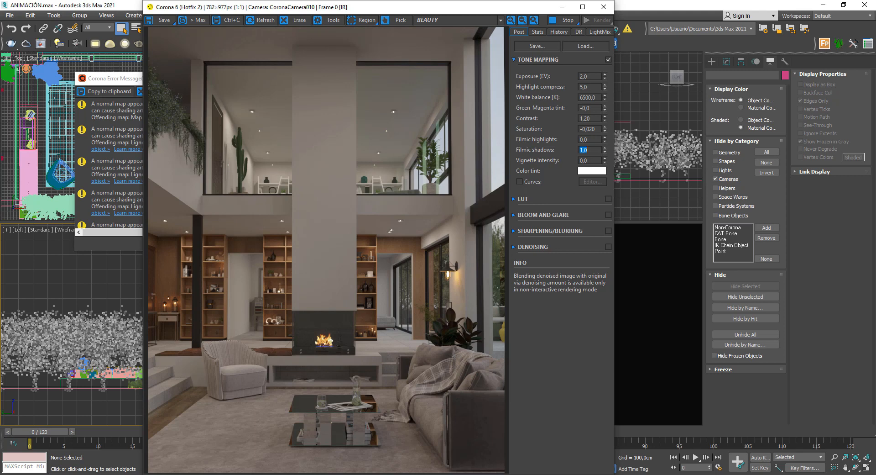
pyautogui.write('1')
pyautogui.press('Return')
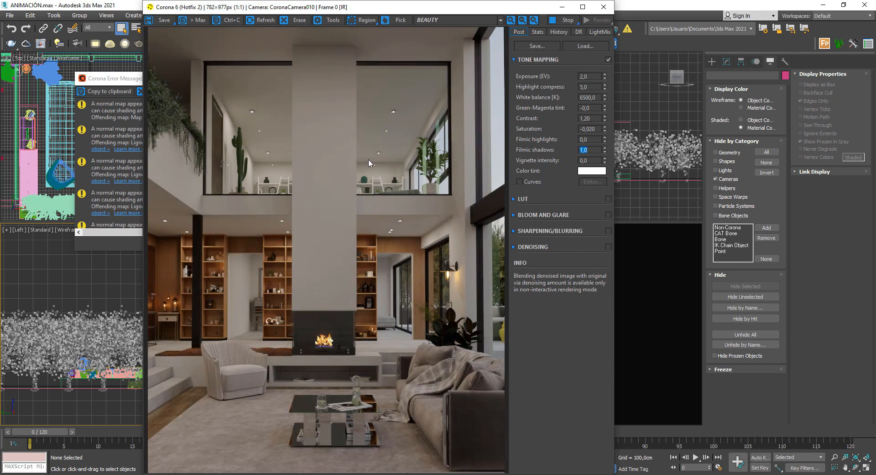
pyautogui.write('0')
pyautogui.press('Return')
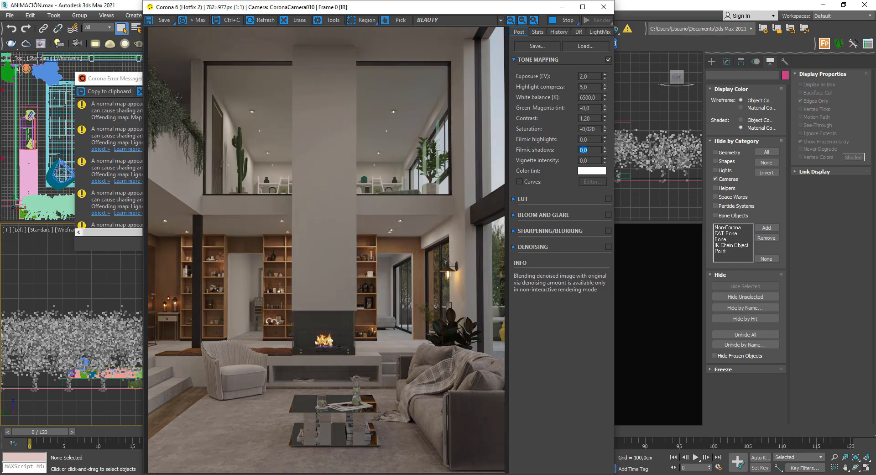
pyautogui.write('1')
pyautogui.press('Return')
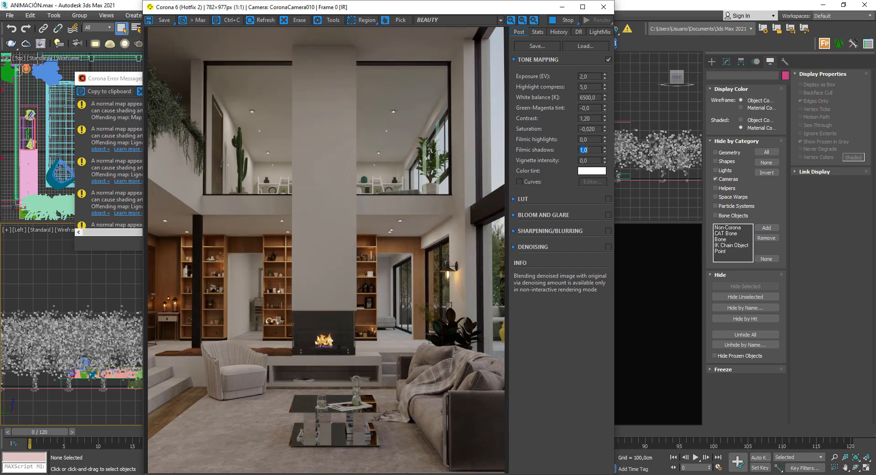
pyautogui.write('0')
pyautogui.press('Return')
# Test vignette intensities of 1, 5 and 0 on the render, and settle on 0,2.
pyautogui.doubleClick(589, 160)
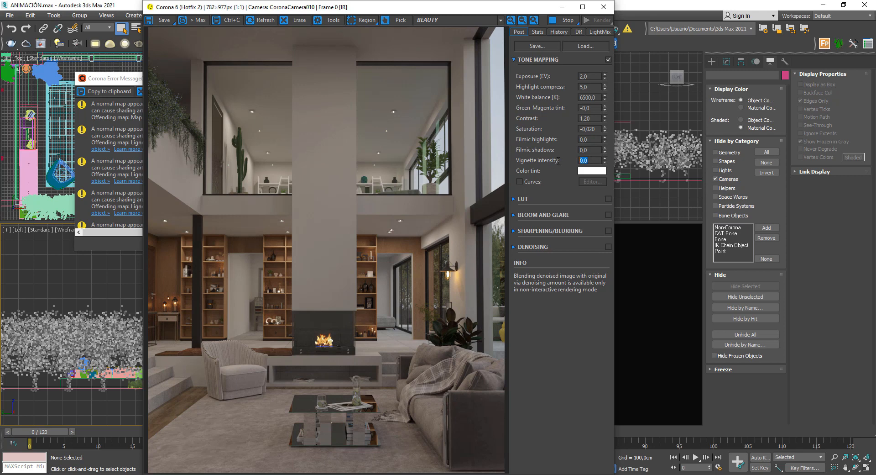
pyautogui.write('1')
pyautogui.press('Return')
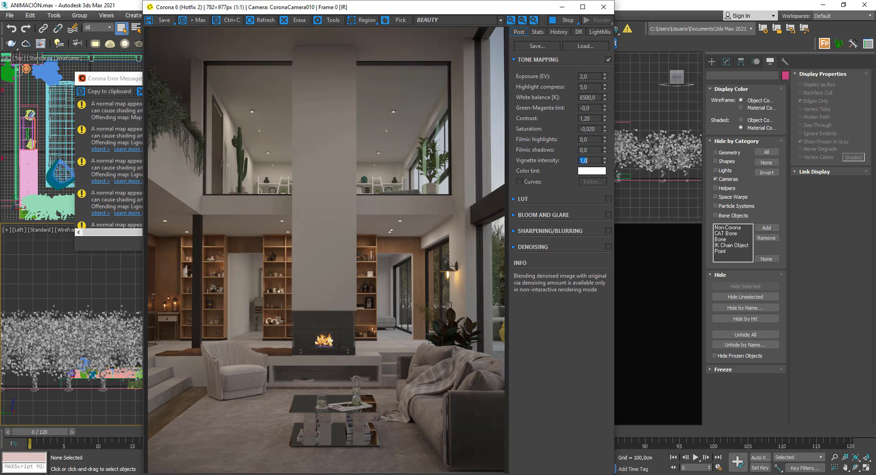
pyautogui.write('5')
pyautogui.press('Return')
pyautogui.write('0')
pyautogui.press('Return')
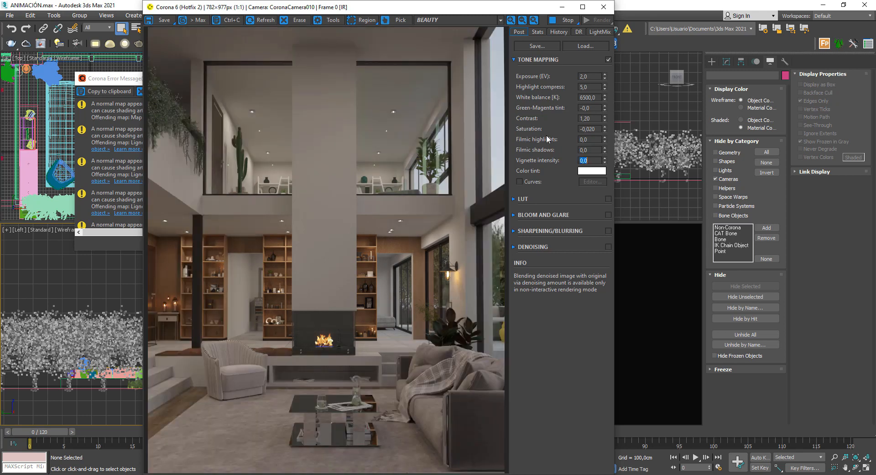
pyautogui.write('0,2')
pyautogui.press('Return')
# Enable the LUT and apply the Adanmq_Ektachrome_320t preset to the render.
pyautogui.click(525, 199)
pyautogui.click(608, 198)
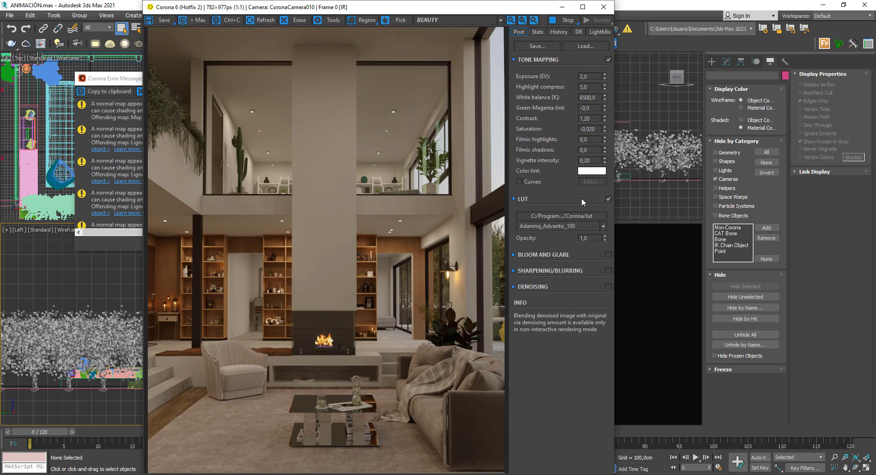
pyautogui.click(603, 226)
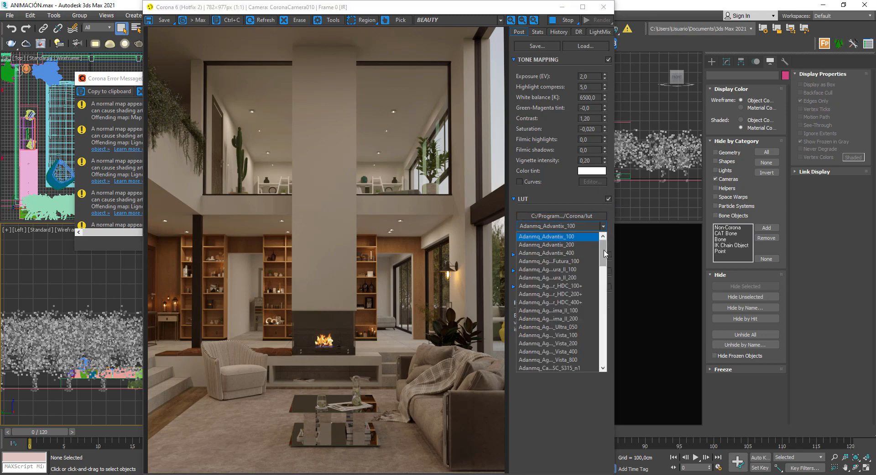
pyautogui.moveTo(605, 259); pyautogui.dragTo(609, 284)
pyautogui.click(550, 264)
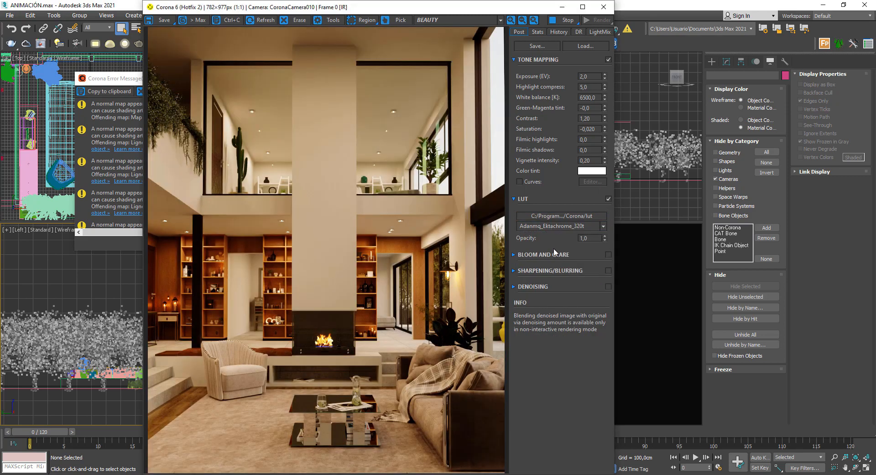
# Preview the LUT presets one by one from Adanmq_Ektachrome_320t to Adanmq_Fuji_Vivid_8543 on the render.
pyautogui.click(592, 227)
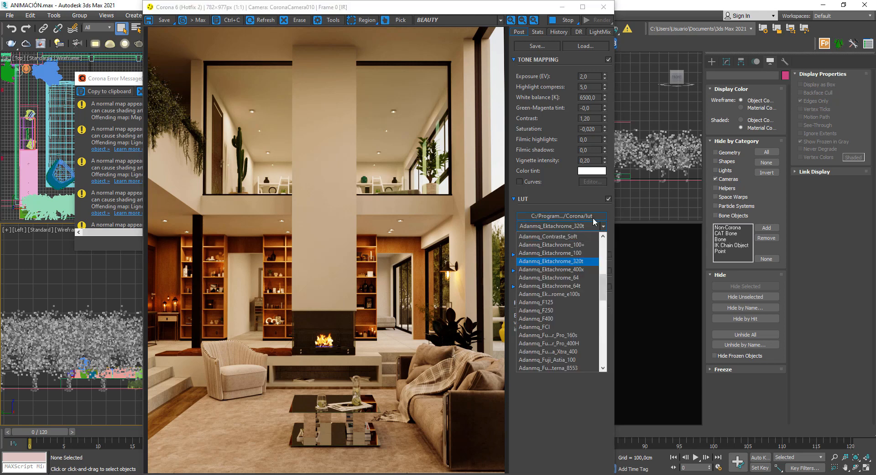
pyautogui.press('Down')
pyautogui.press('Down')
pyautogui.press('Down')
pyautogui.press('Down')
pyautogui.press('Down')
pyautogui.press('Down')
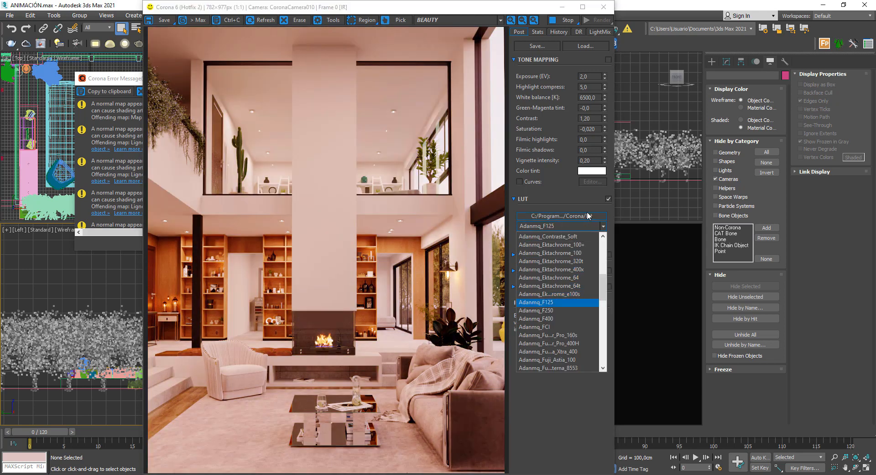
pyautogui.press('Down')
pyautogui.press('Down')
pyautogui.press('Down')
pyautogui.press('Down')
pyautogui.press('Down')
pyautogui.press('Down')
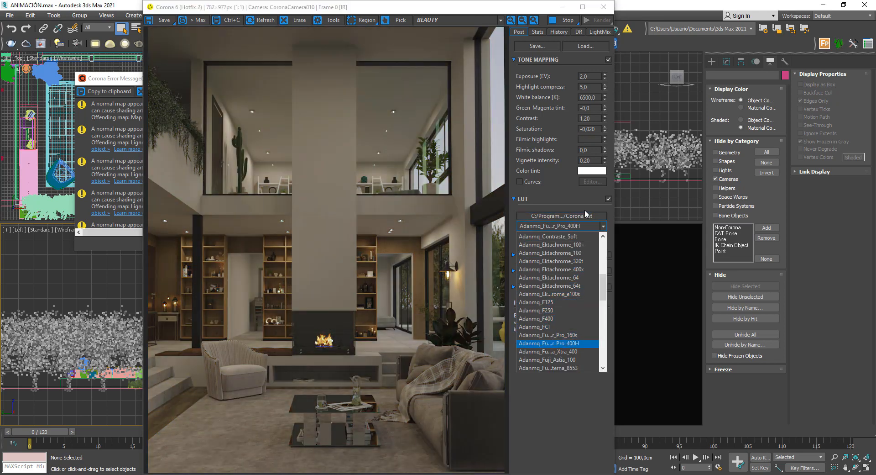
pyautogui.press('Down')
pyautogui.press('Down')
pyautogui.press('Down')
pyautogui.press('Down')
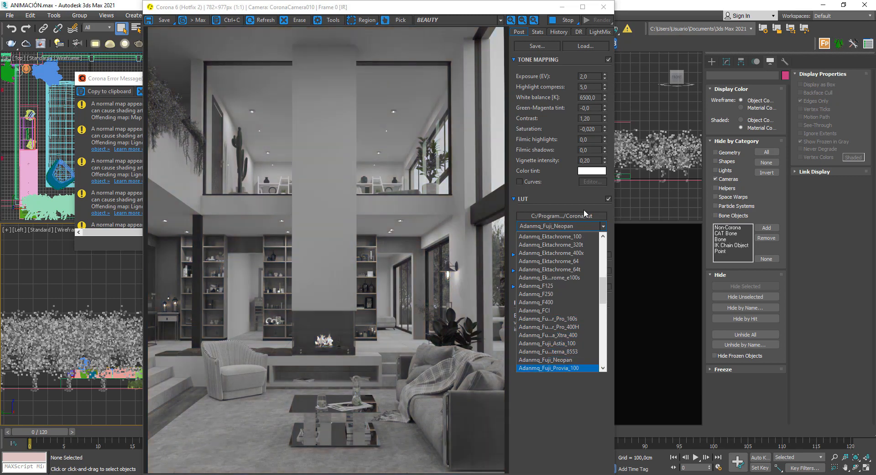
pyautogui.press('Down')
pyautogui.press('Down')
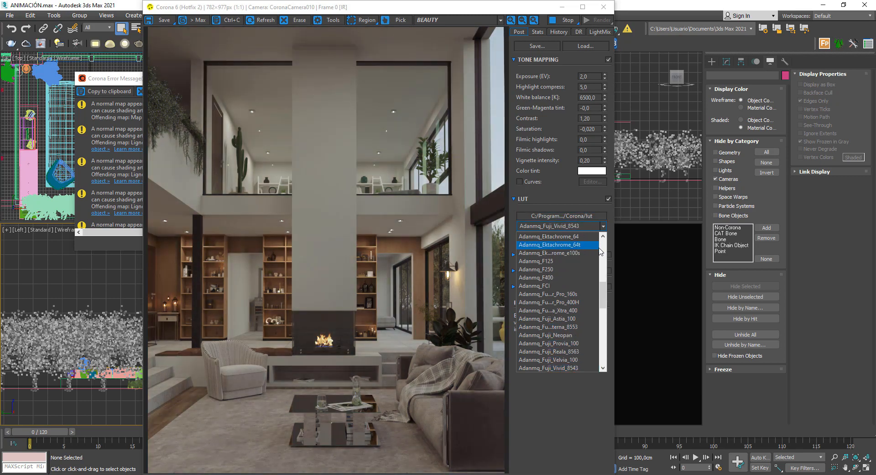
# Apply the Kim_Amlan...graphic_03 LUT to the render and set its opacity to 0,8.
pyautogui.moveTo(603, 287); pyautogui.dragTo(599, 354)
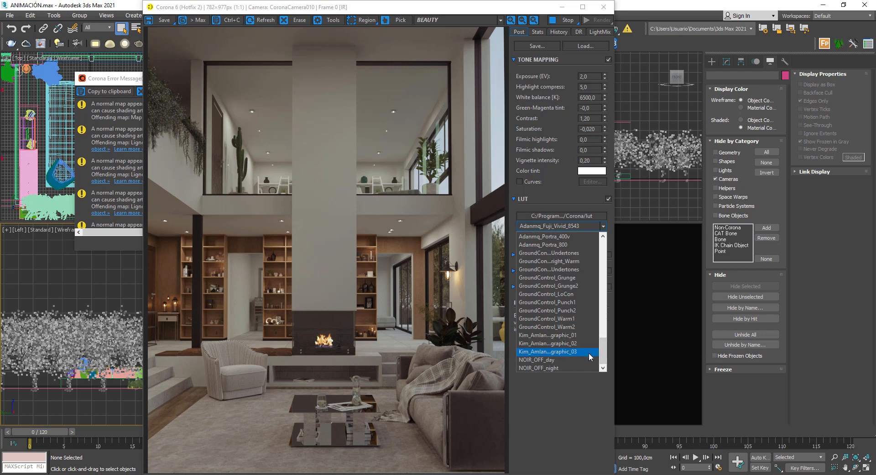
pyautogui.click(562, 351)
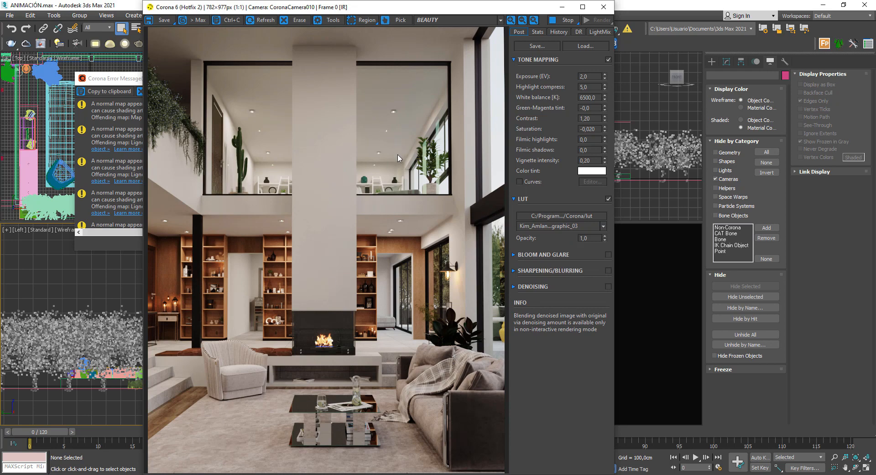
pyautogui.doubleClick(589, 237)
pyautogui.write('0,8')
pyautogui.press('Return')
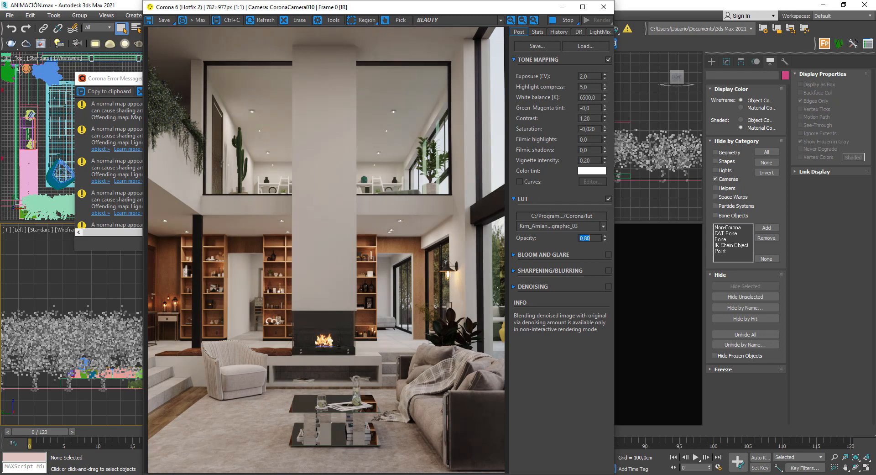
# Switch the LUT off and on repeatedly to compare the render with and without it.
pyautogui.click(607, 199)
pyautogui.click(607, 199)
pyautogui.click(607, 199)
pyautogui.click(607, 199)
pyautogui.click(608, 199)
pyautogui.click(608, 199)
pyautogui.click(608, 199)
pyautogui.click(608, 199)
# Set highlight compression to 10, try an exposure of 2,5 EV and settle on 2,2 EV.
pyautogui.doubleClick(592, 86)
pyautogui.doubleClick(588, 76)
pyautogui.write('2,5')
pyautogui.press('Return')
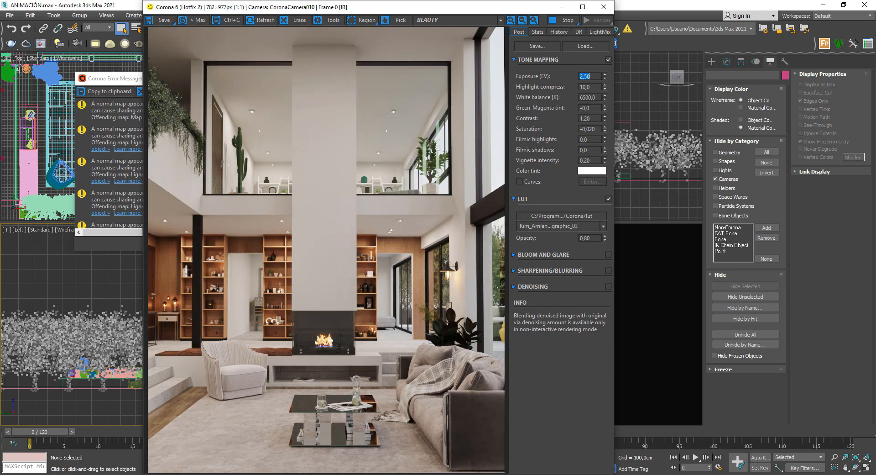
pyautogui.write('2,2')
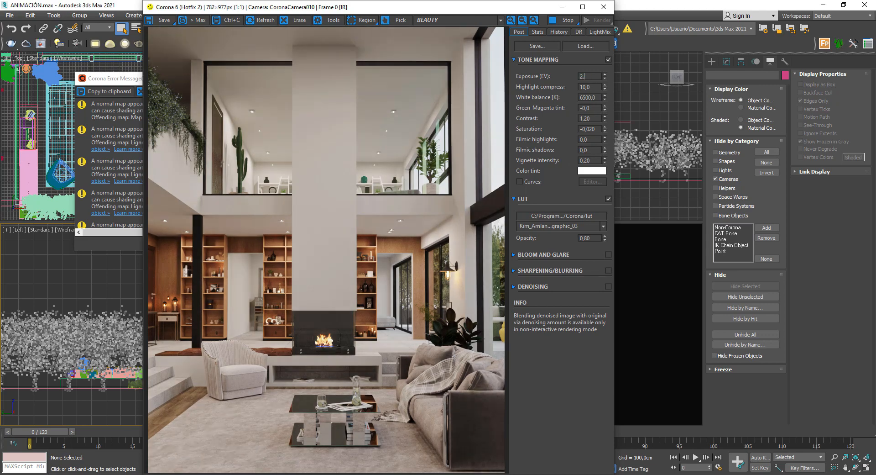
pyautogui.press('Return')
pyautogui.click(524, 199)
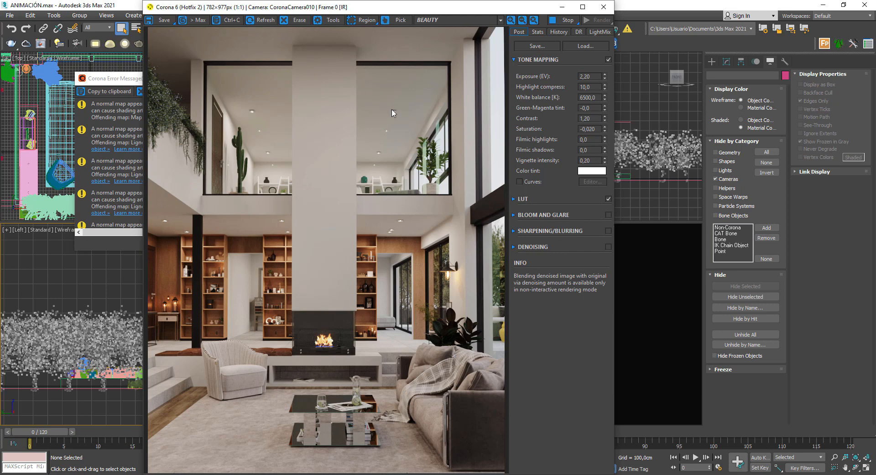
# Enable bloom and glare and inspect its effect on the ceiling spotlights up close.
pyautogui.scroll(2, 401, 112)
pyautogui.scroll(-2, 431, 144)
pyautogui.click(608, 215)
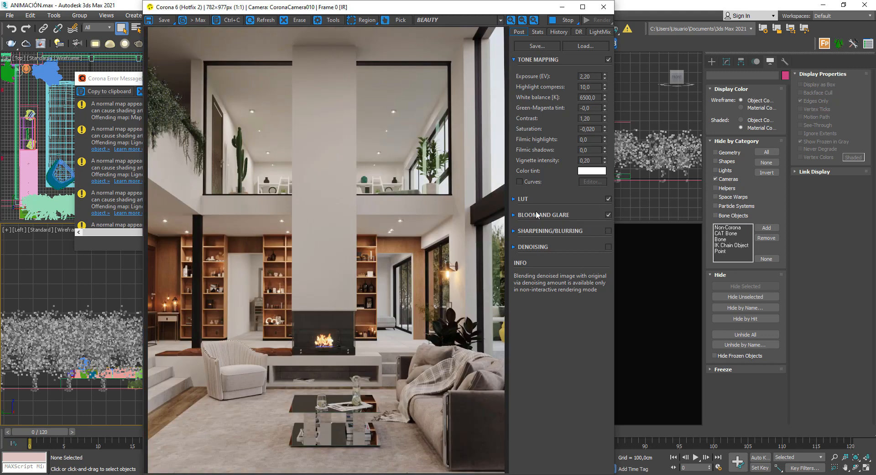
pyautogui.scroll(5, 373, 187)
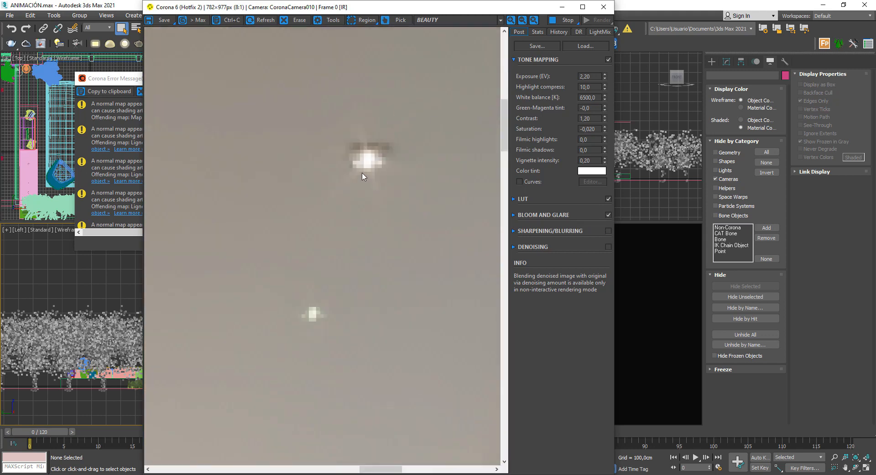
pyautogui.scroll(-4, 363, 178)
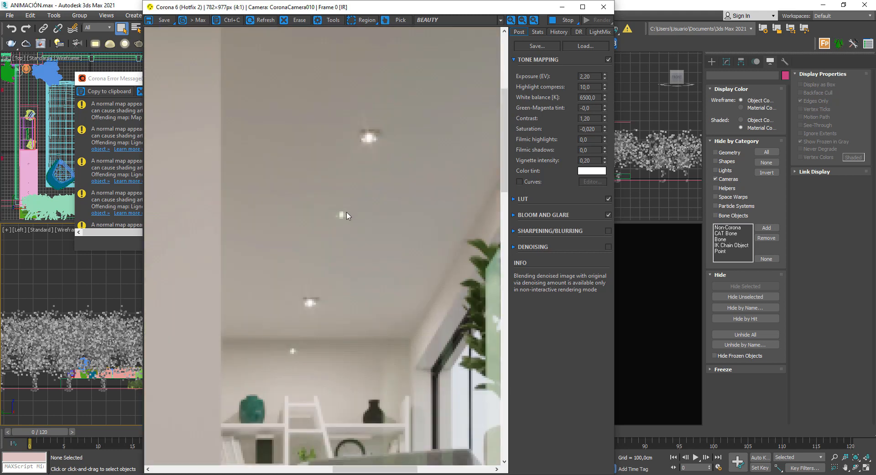
pyautogui.scroll(-1, 346, 215)
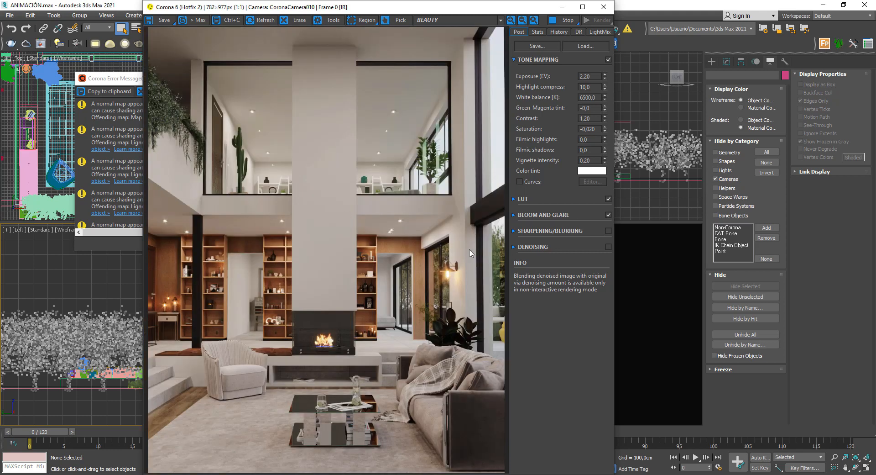
# Compare the wall lamp's glow up close with bloom and glare off and on, leaving it enabled.
pyautogui.scroll(2, 441, 239)
pyautogui.scroll(2, 429, 255)
pyautogui.scroll(-1, 419, 271)
pyautogui.scroll(1, 419, 270)
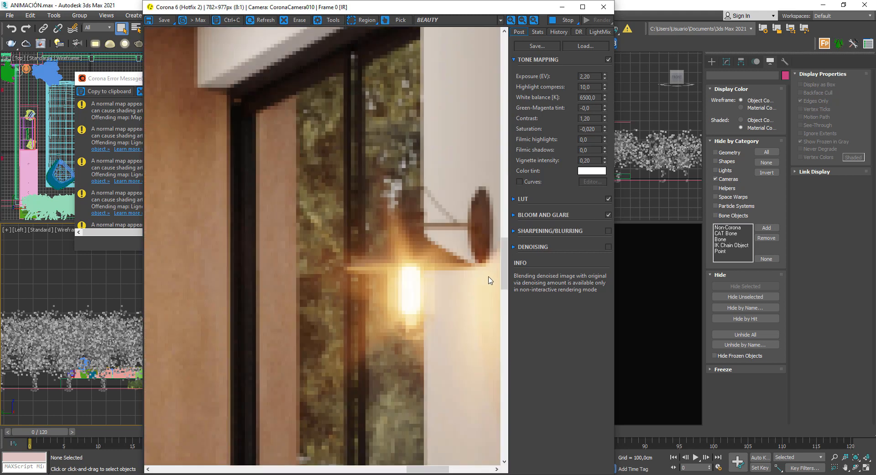
pyautogui.click(608, 214)
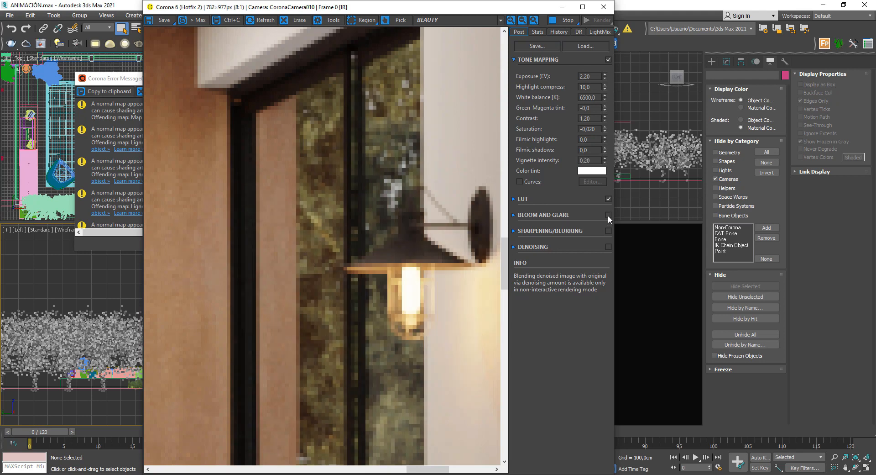
pyautogui.click(607, 215)
pyautogui.scroll(-3, 429, 226)
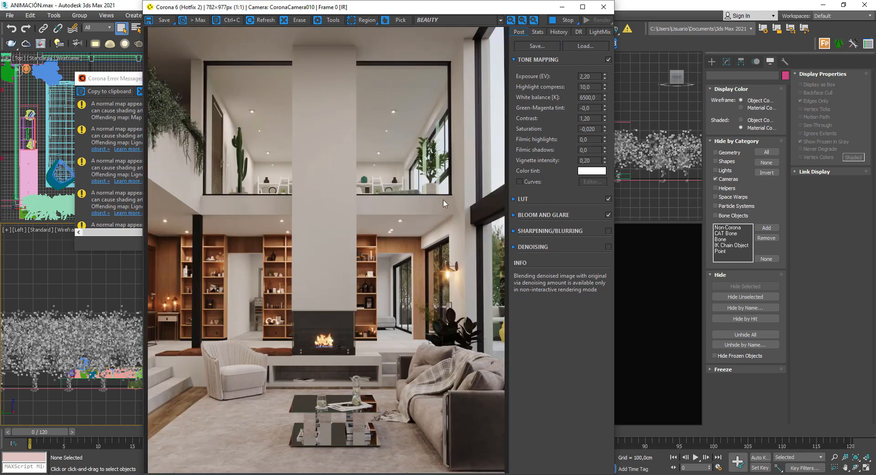
pyautogui.scroll(1, 504, 152)
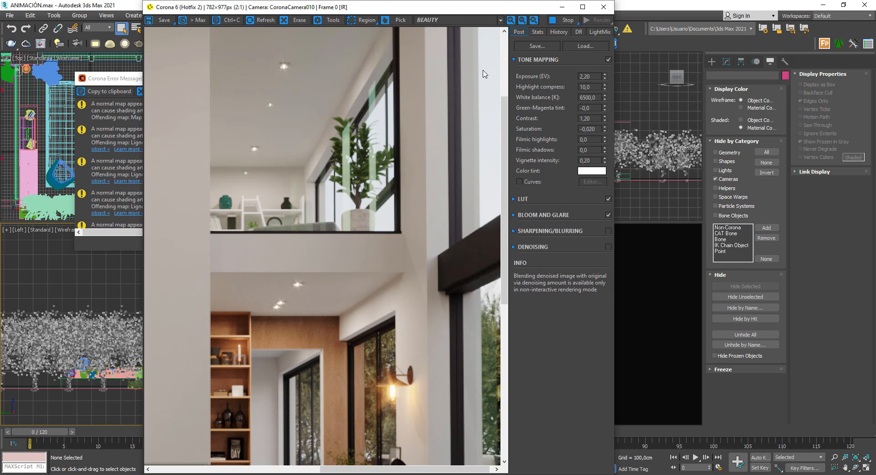
# Compare the render with the LUT and then bloom and glare off and on, leaving both enabled, and inspect the fireplace flames.
pyautogui.click(608, 199)
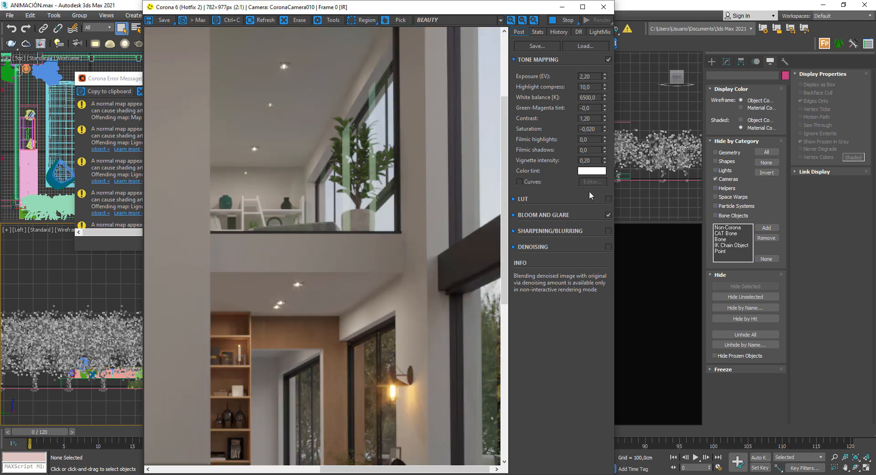
pyautogui.click(609, 199)
pyautogui.click(608, 215)
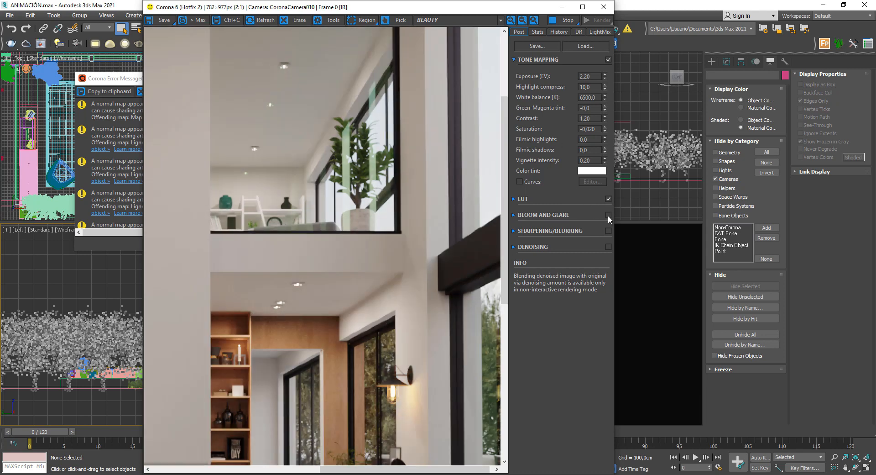
pyautogui.click(608, 214)
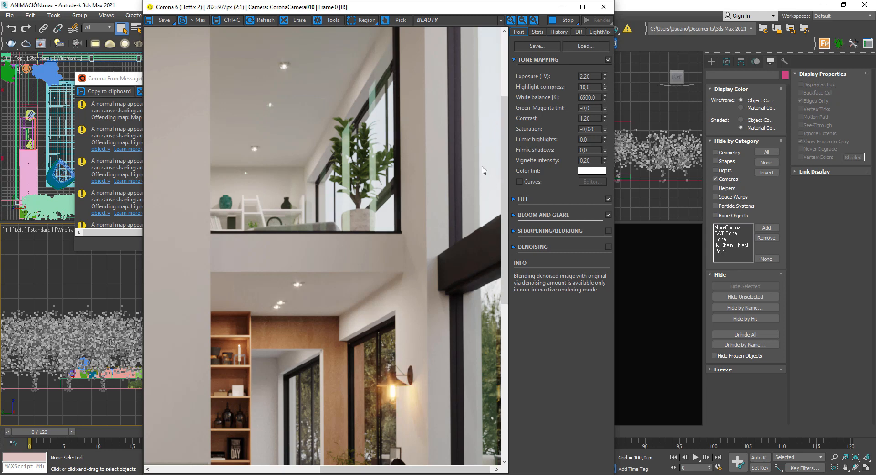
pyautogui.scroll(-1, 486, 168)
pyautogui.scroll(3, 323, 345)
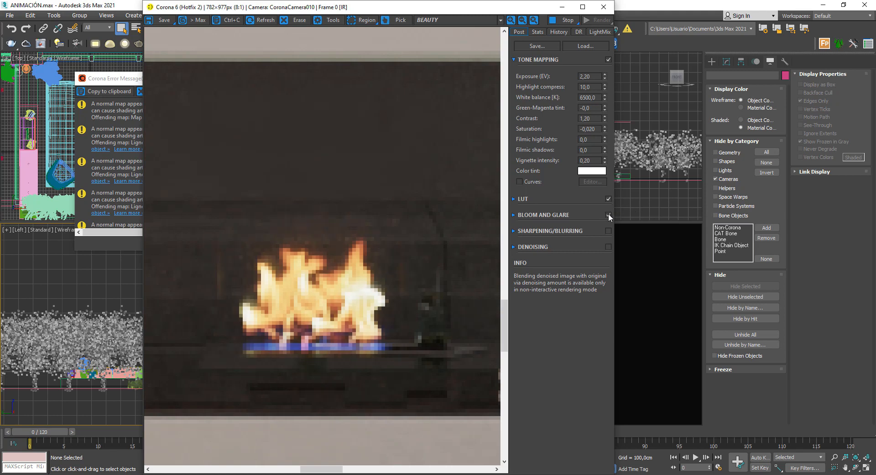
pyautogui.scroll(-3, 359, 300)
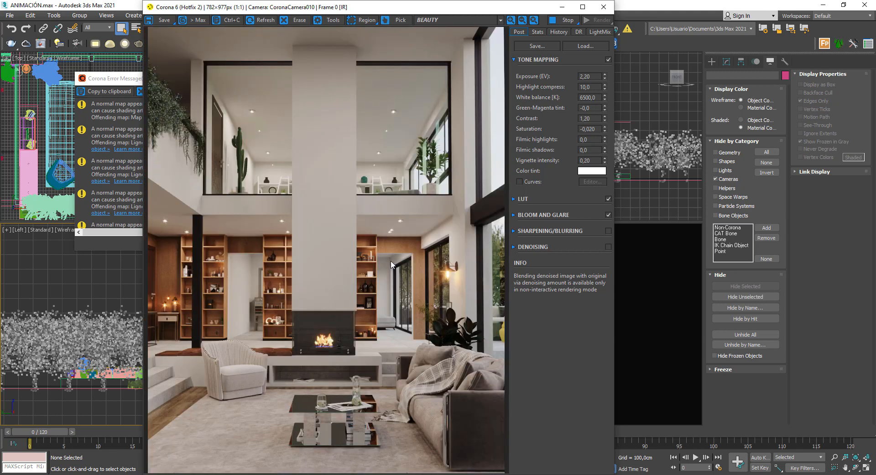
# Try a bloom and glare size of 50, then restore it to 15.
pyautogui.click(576, 214)
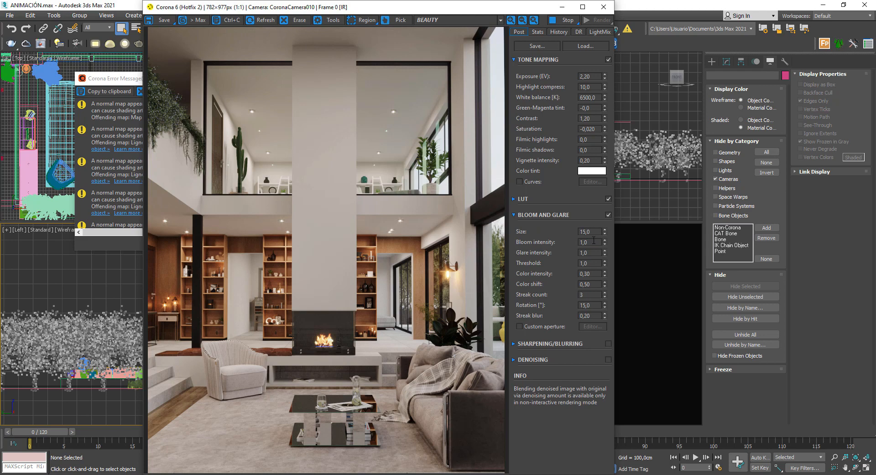
pyautogui.moveTo(592, 234); pyautogui.dragTo(576, 231)
pyautogui.write('50')
pyautogui.press('Return')
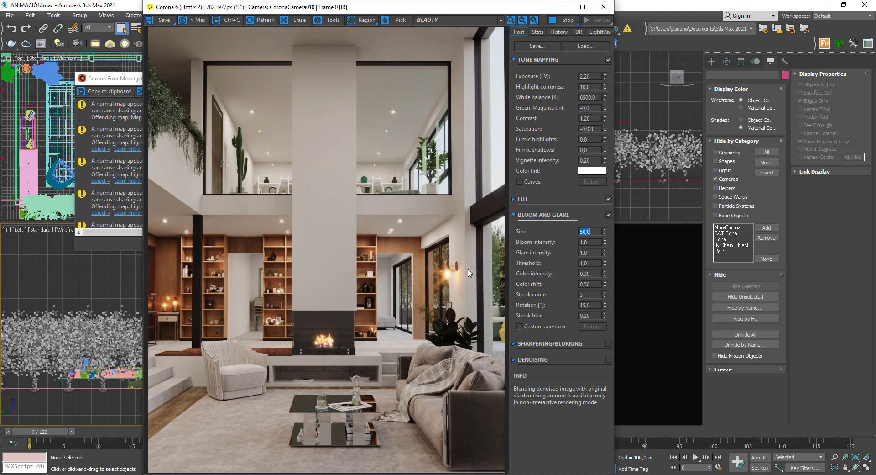
pyautogui.write('15')
pyautogui.press('Return')
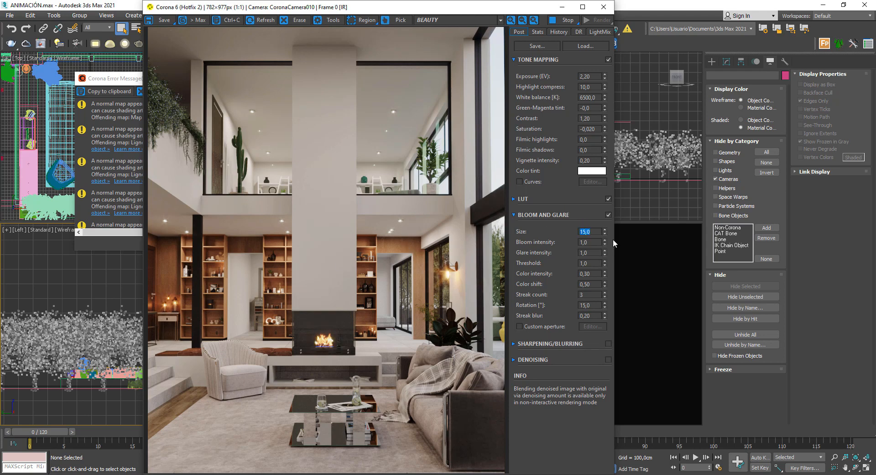
# Try a bloom intensity of 5, then settle on 1,2.
pyautogui.press('Tab')
pyautogui.write('5')
pyautogui.press('Return')
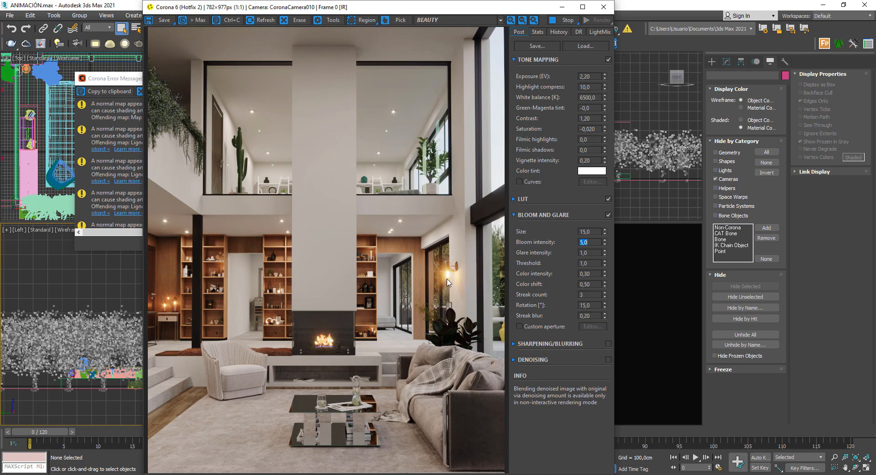
pyautogui.write('1,2')
pyautogui.press('Return')
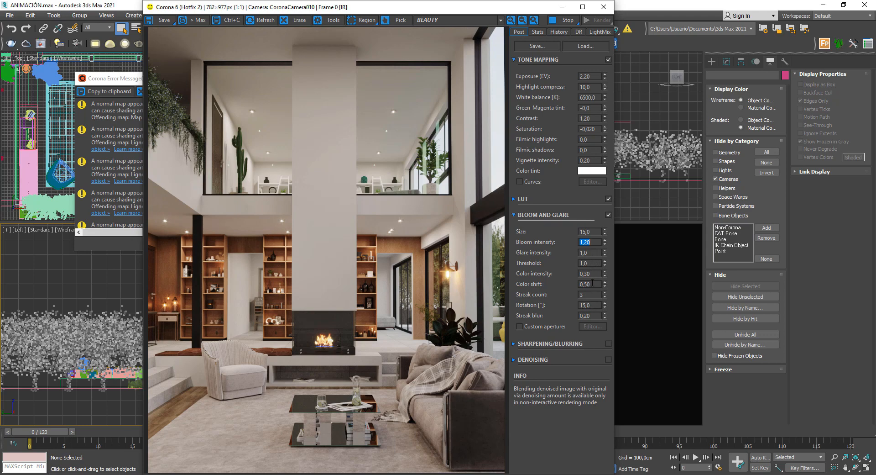
# Try a glare streak count of 5 and inspect the wall lamp up close.
pyautogui.scroll(3, 461, 265)
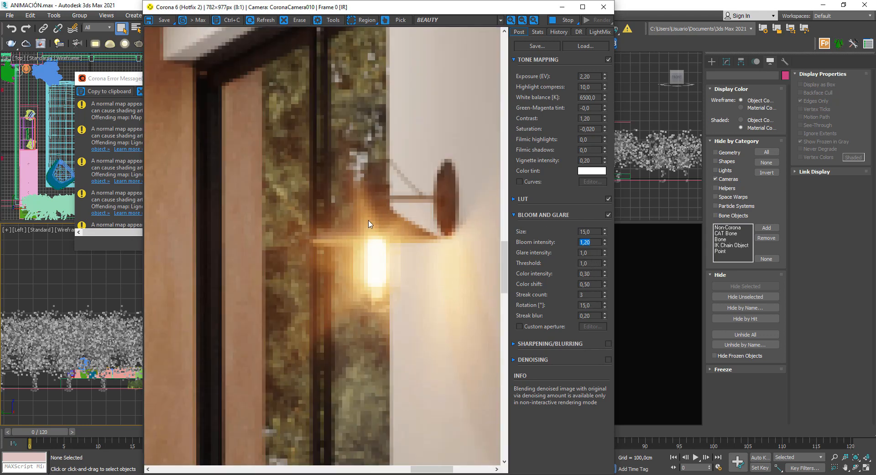
pyautogui.scroll(-3, 373, 222)
pyautogui.scroll(3, 372, 223)
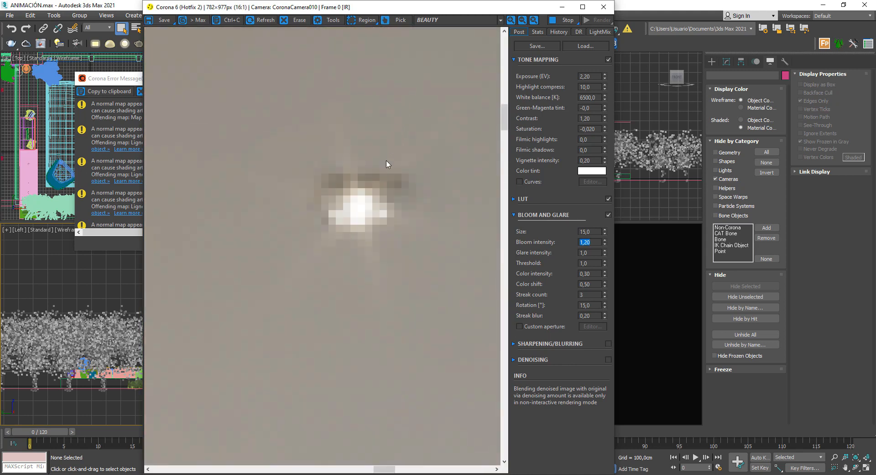
pyautogui.scroll(-3, 368, 225)
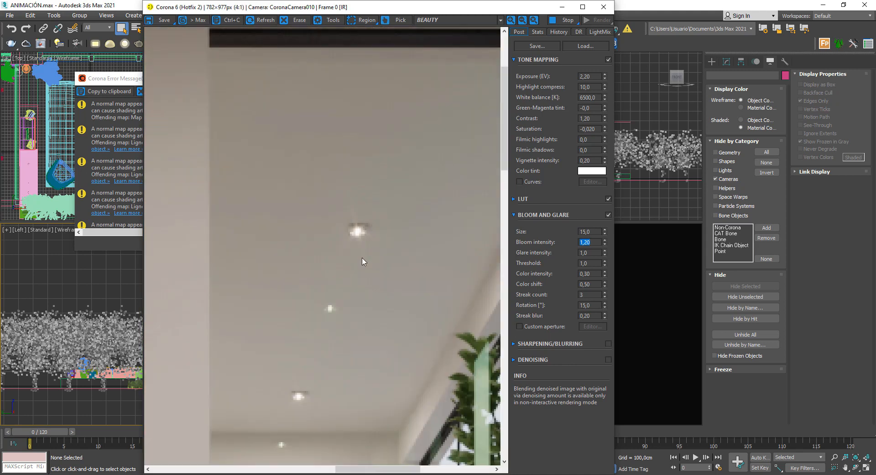
pyautogui.scroll(3, 360, 206)
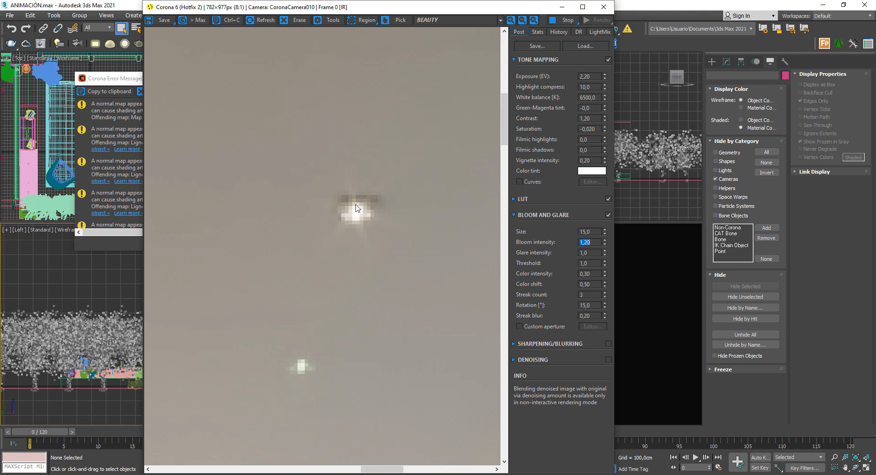
pyautogui.click(594, 294)
pyautogui.write('5')
pyautogui.press('Return')
pyautogui.scroll(-3, 354, 201)
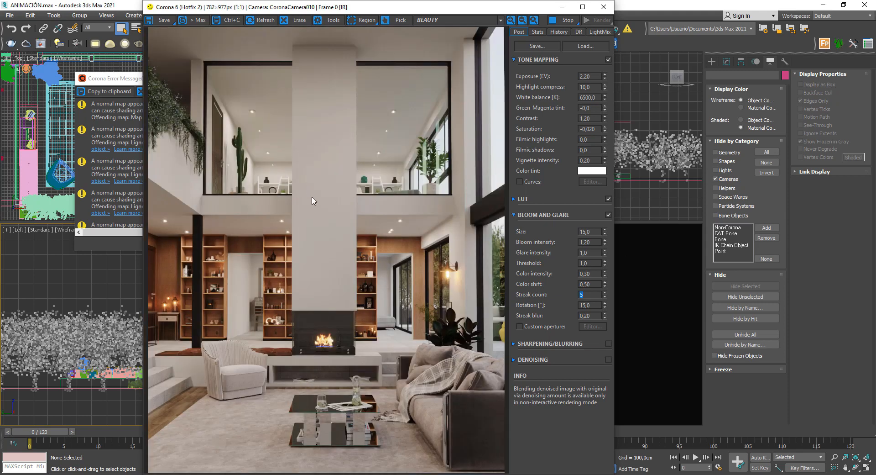
pyautogui.scroll(1, 463, 279)
pyautogui.scroll(2, 464, 278)
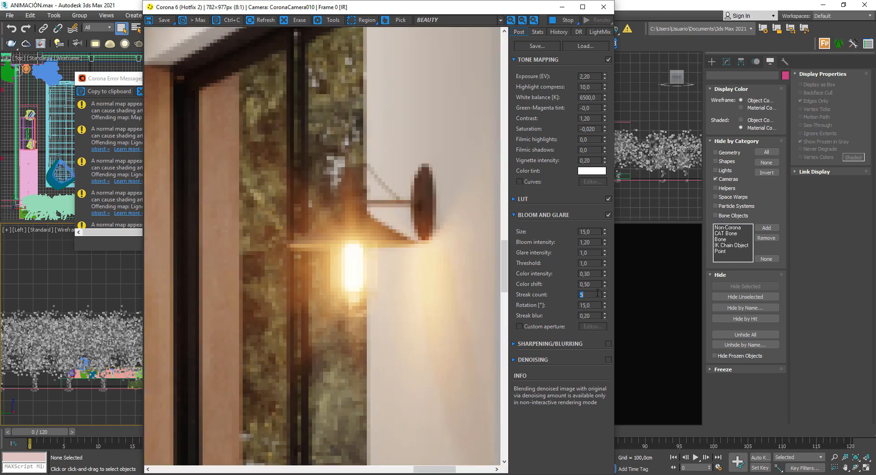
# Try a streak count of 2 and inspect the glare on the wall lamp and ceiling spotlights.
pyautogui.write('2')
pyautogui.press('Return')
pyautogui.scroll(-2, 373, 217)
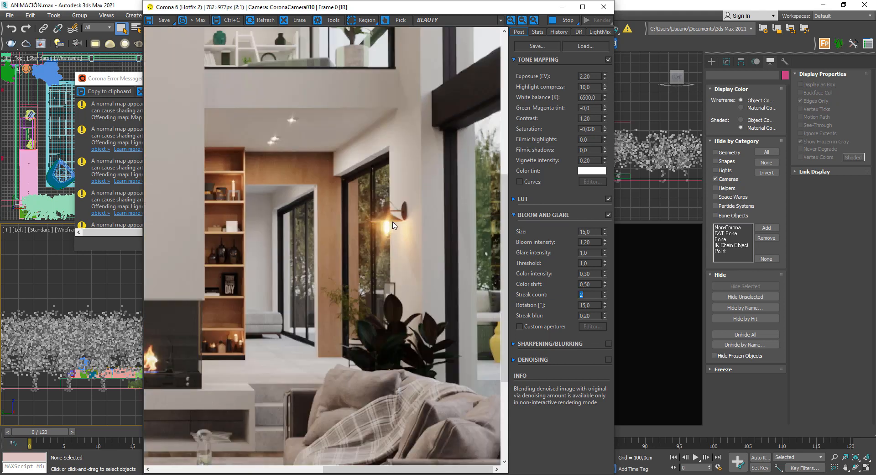
pyautogui.scroll(2, 396, 228)
pyautogui.scroll(-3, 396, 229)
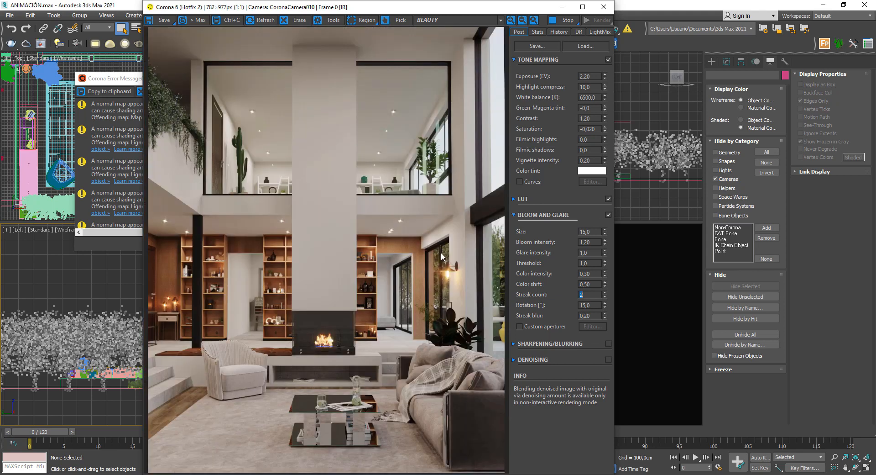
pyautogui.scroll(3, 164, 223)
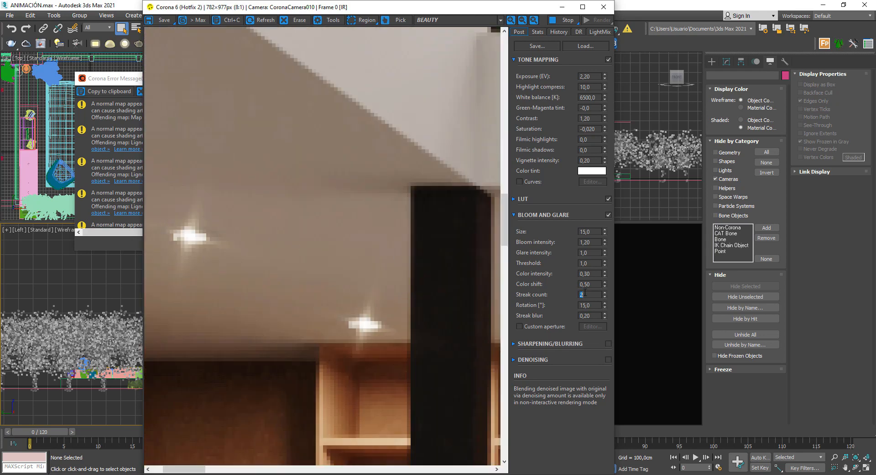
# Try a streak count of 4 on the ceiling spotlights, then settle on 3 and return to the full render.
pyautogui.write('4')
pyautogui.press('Return')
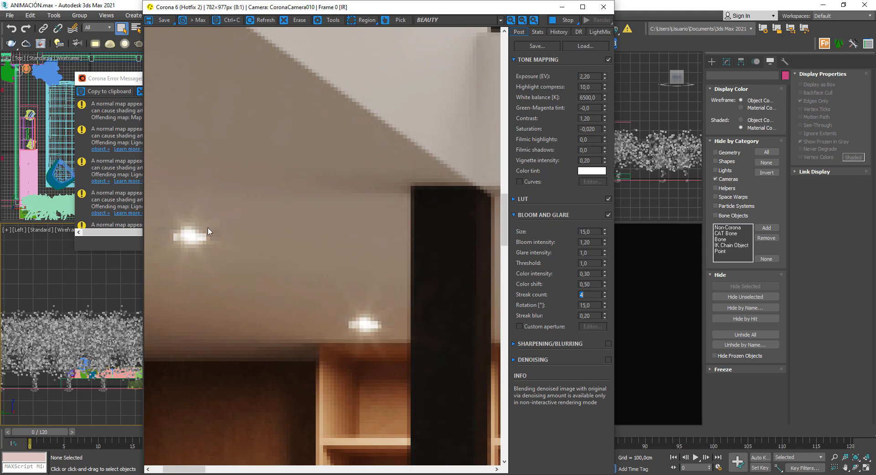
pyautogui.scroll(-4, 290, 234)
pyautogui.scroll(4, 289, 235)
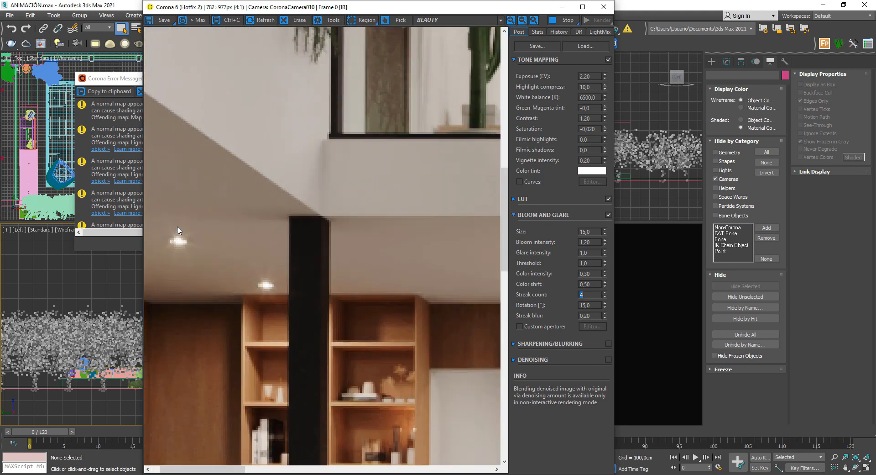
pyautogui.write('3')
pyautogui.press('Return')
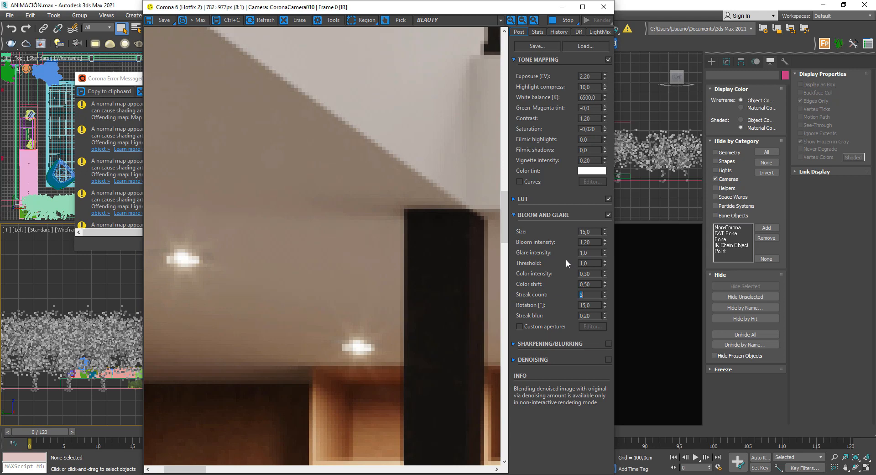
pyautogui.doubleClick(590, 305)
pyautogui.scroll(-2, 304, 256)
pyautogui.scroll(-1, 304, 256)
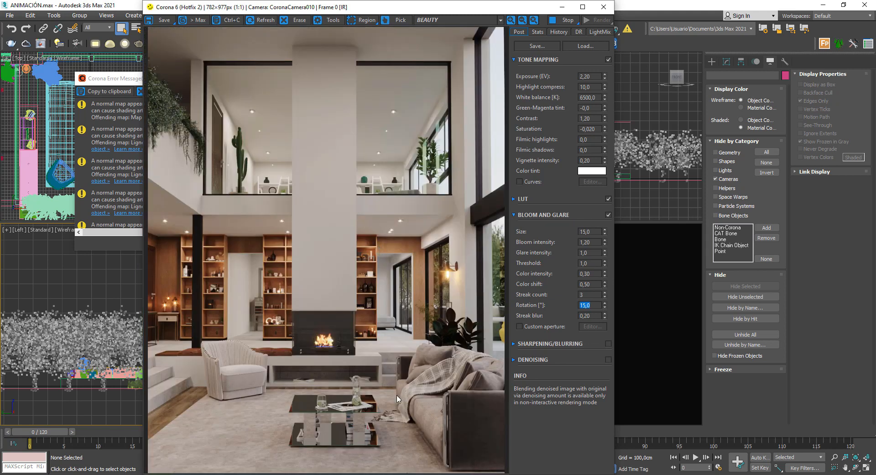
# Enable sharpening/blurring, set the sharpen amount to 5 and inspect the bookshelves and fireplace up close.
pyautogui.click(543, 214)
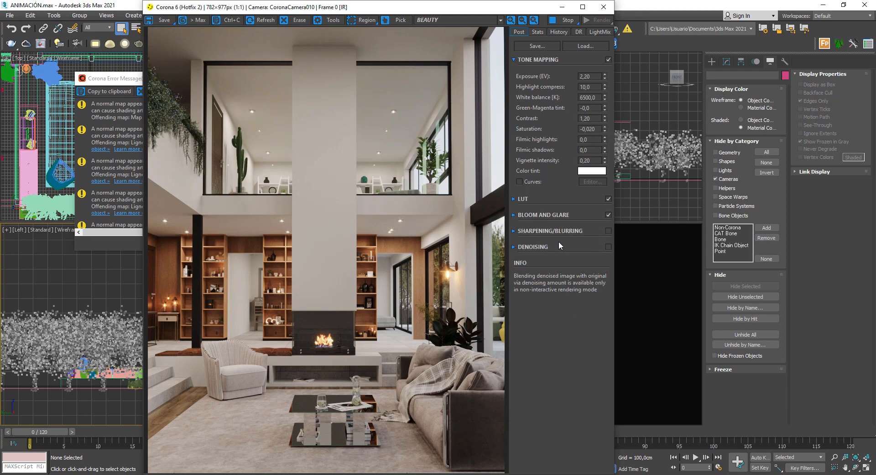
pyautogui.click(608, 230)
pyautogui.click(587, 229)
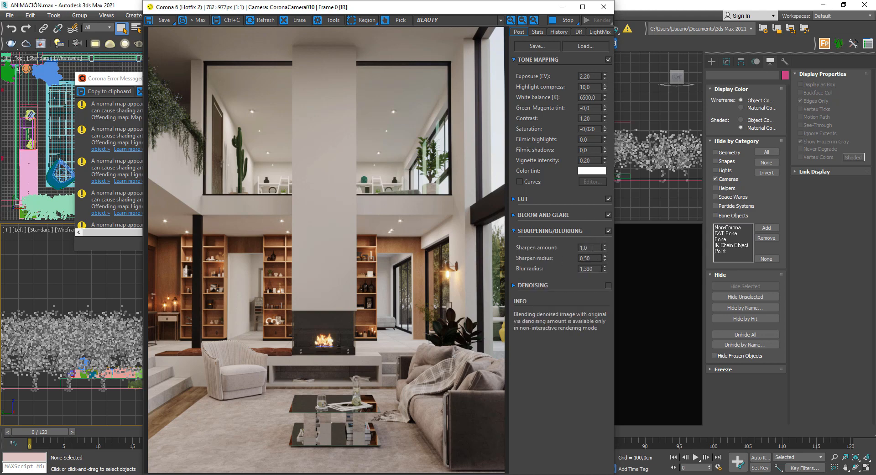
pyautogui.moveTo(586, 249); pyautogui.dragTo(572, 248)
pyautogui.write('5')
pyautogui.press('Return')
pyautogui.scroll(3, 363, 292)
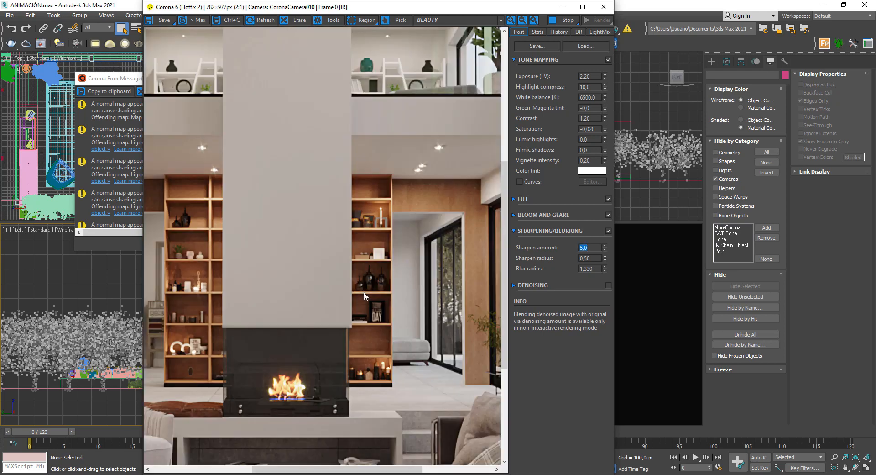
pyautogui.scroll(1, 406, 98)
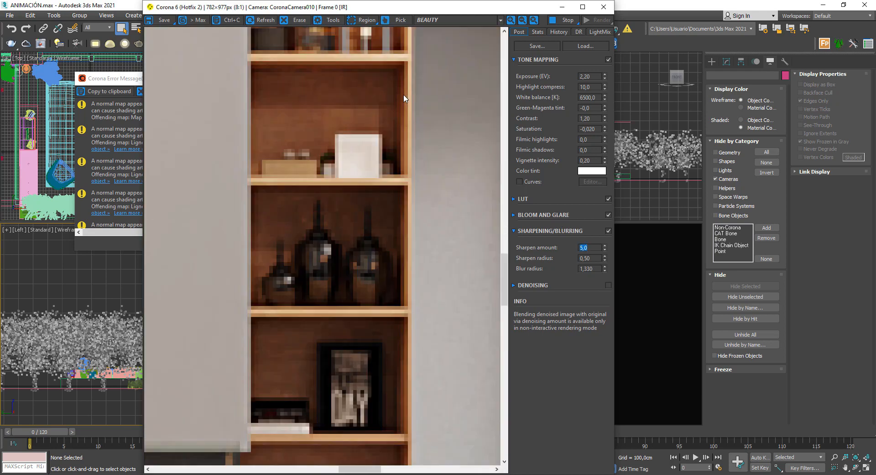
pyautogui.scroll(-3, 408, 99)
pyautogui.scroll(1, 368, 204)
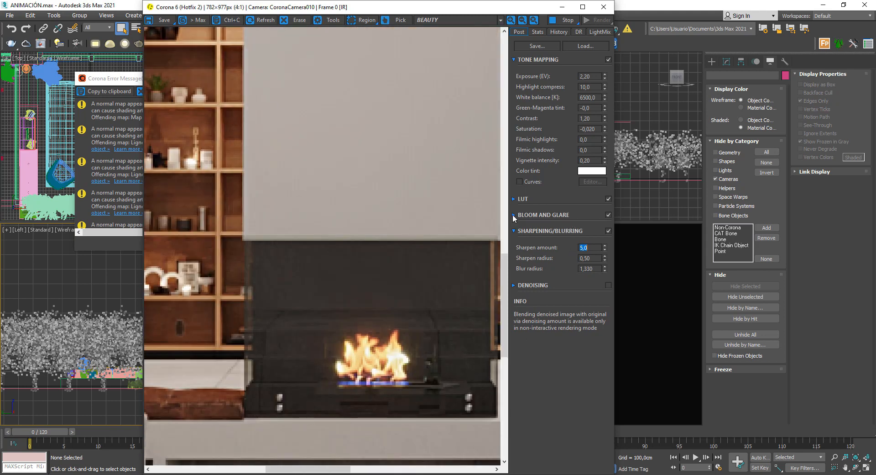
# Compare a sharpen amount of 1 on the fireplace, then settle on 4 and review the whole render.
pyautogui.write('1')
pyautogui.press('Return')
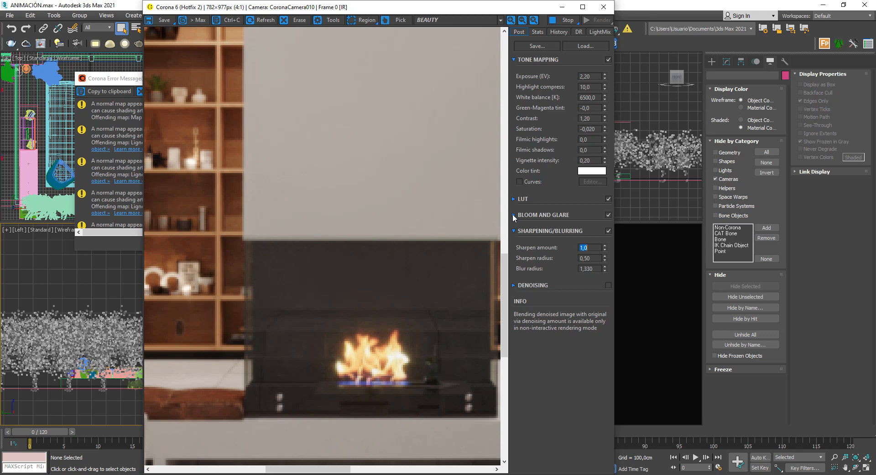
pyautogui.write('4')
pyautogui.press('Return')
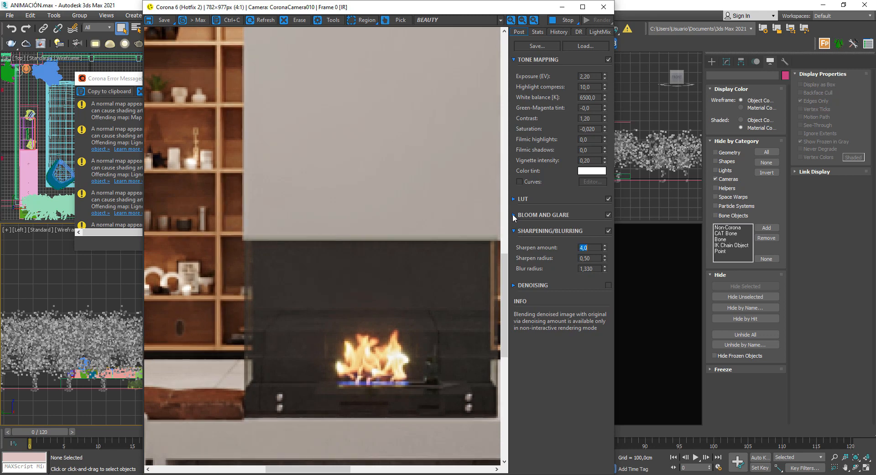
pyautogui.scroll(-2, 380, 238)
pyautogui.scroll(1, 429, 246)
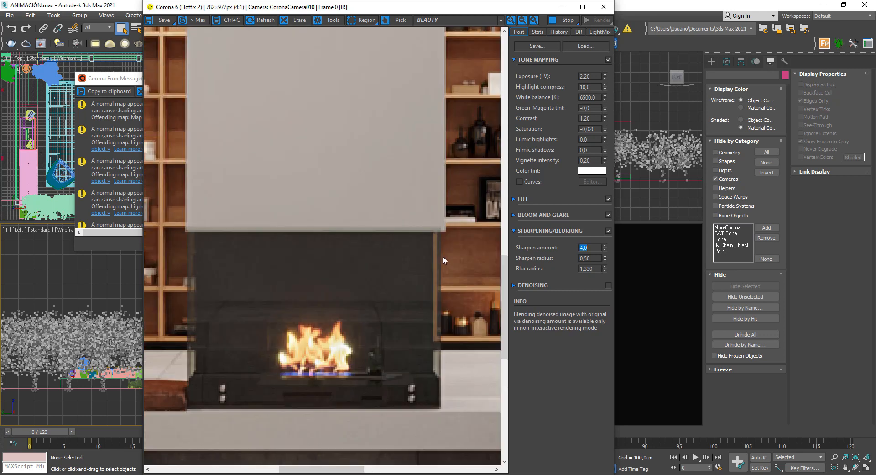
pyautogui.scroll(-2, 443, 255)
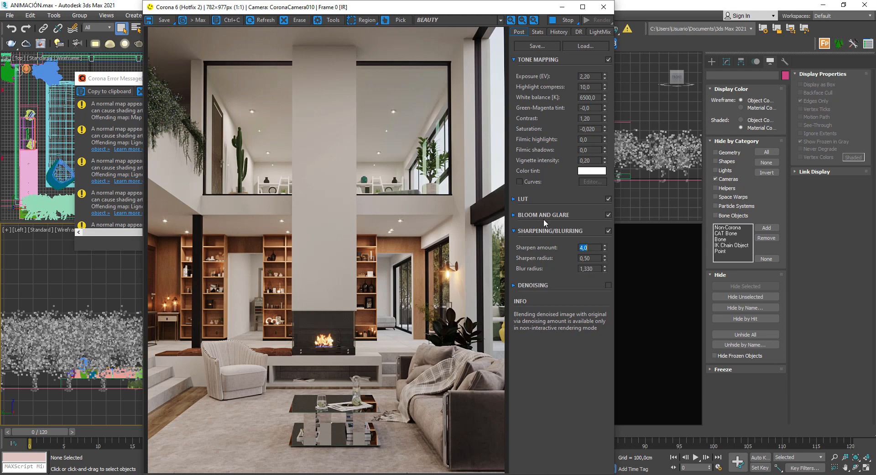
# Collapse the open post-processing sections and switch off sharpening, bloom and glare, LUT and tone mapping to view the unprocessed render.
pyautogui.click(516, 231)
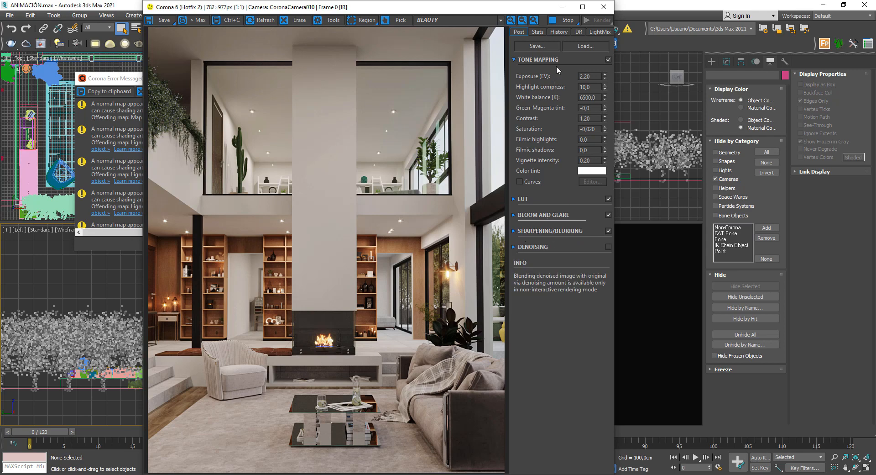
pyautogui.click(525, 59)
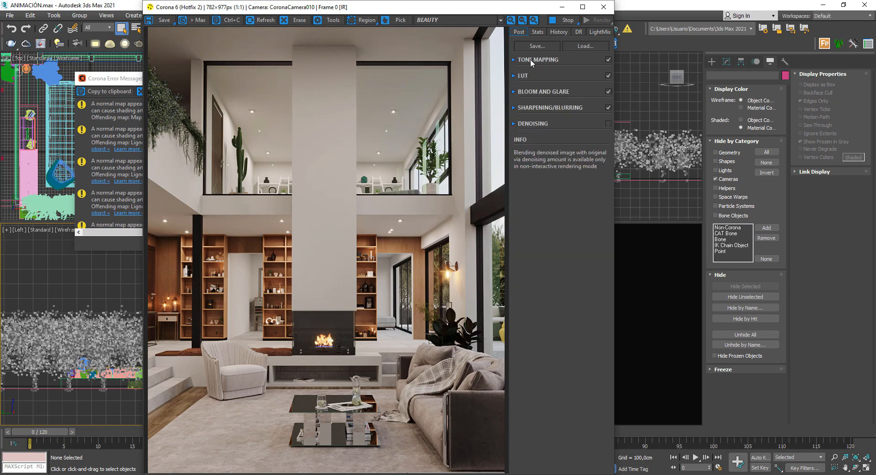
pyautogui.click(608, 91)
pyautogui.click(608, 75)
pyautogui.click(609, 59)
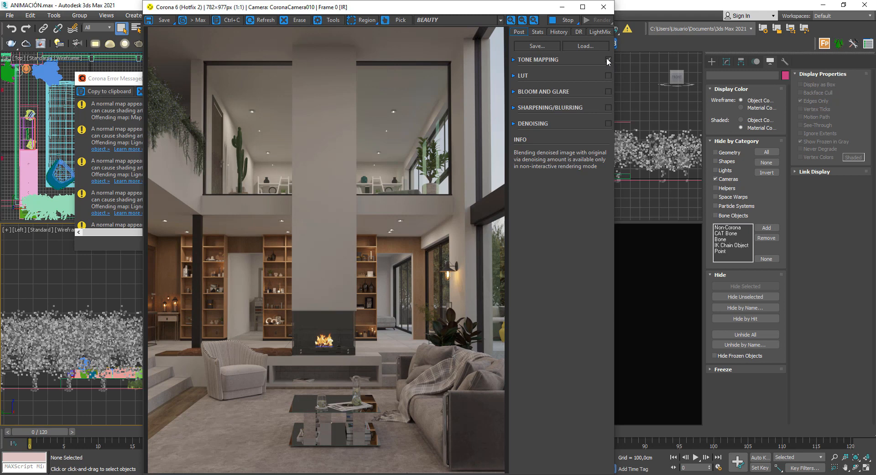
# Switch tone mapping, LUT, bloom and glare, and sharpening/blurring back on one by one to compare against the unprocessed render.
pyautogui.click(589, 58)
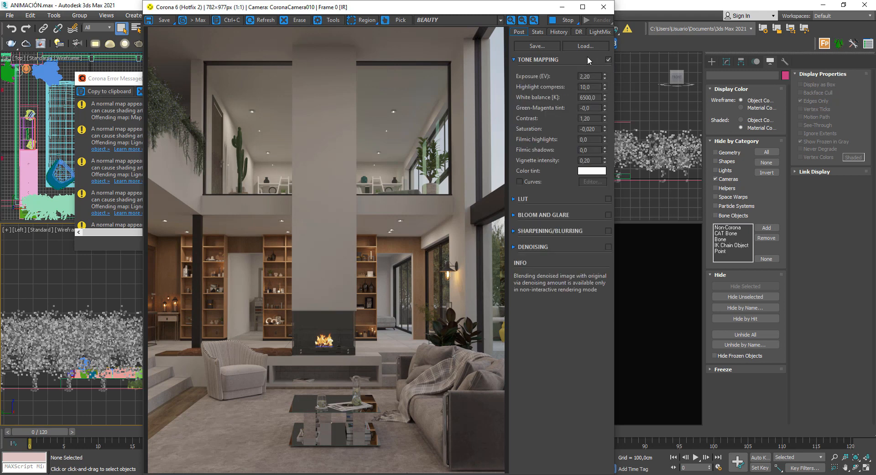
pyautogui.click(587, 56)
pyautogui.click(608, 76)
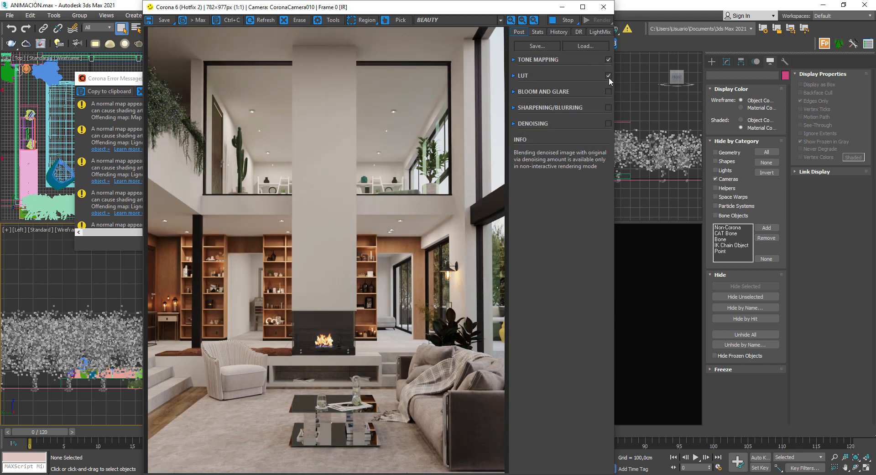
pyautogui.click(608, 92)
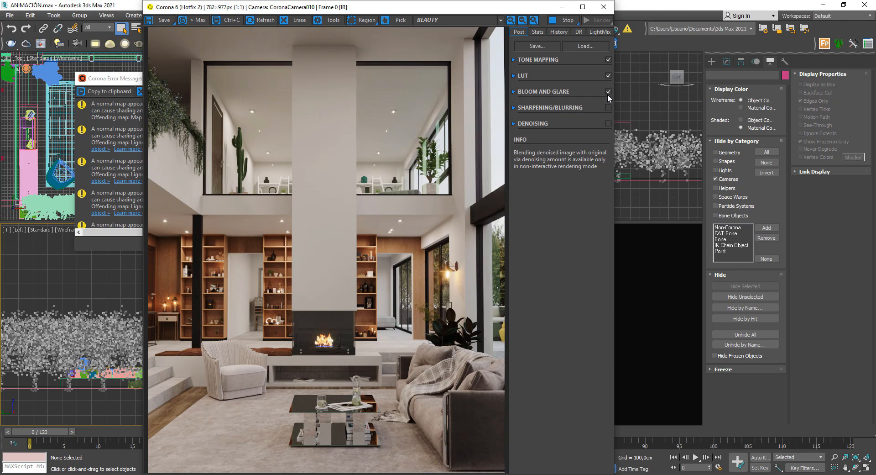
pyautogui.click(609, 107)
# Expand all five post-processing sections to review their settings, and collapse LUT, bloom and glare, and sharpening/blurring again.
pyautogui.click(544, 121)
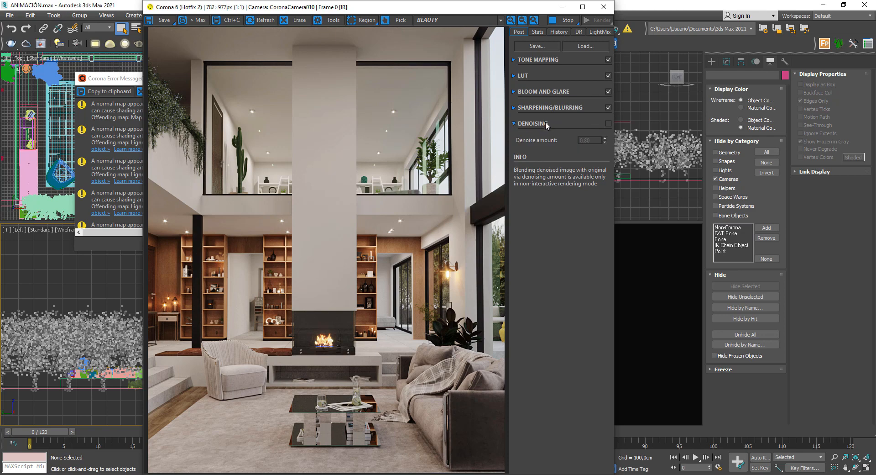
pyautogui.click(552, 107)
pyautogui.click(557, 91)
pyautogui.click(540, 75)
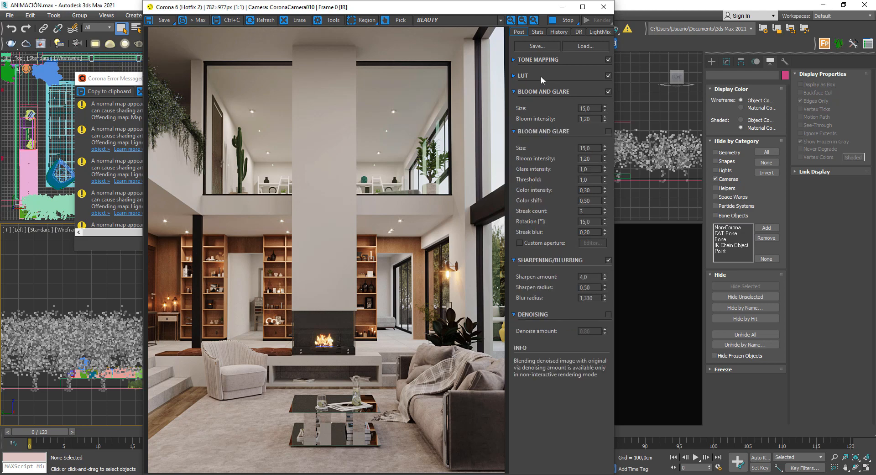
pyautogui.click(553, 59)
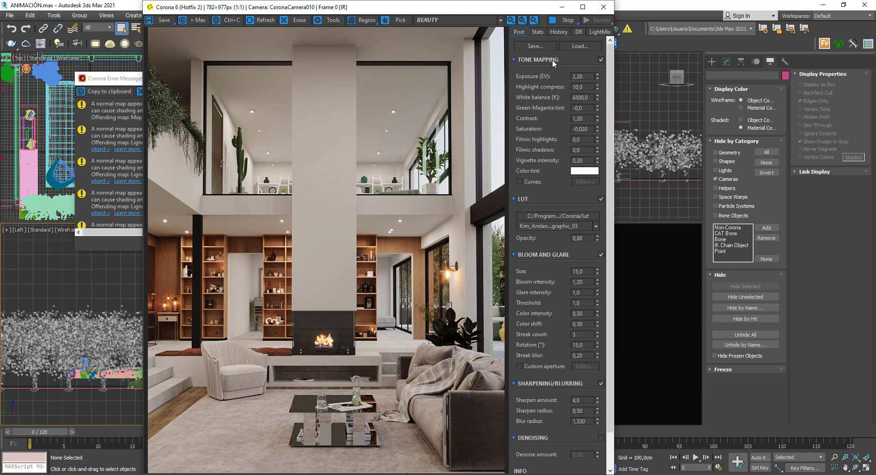
pyautogui.click(537, 199)
pyautogui.click(538, 215)
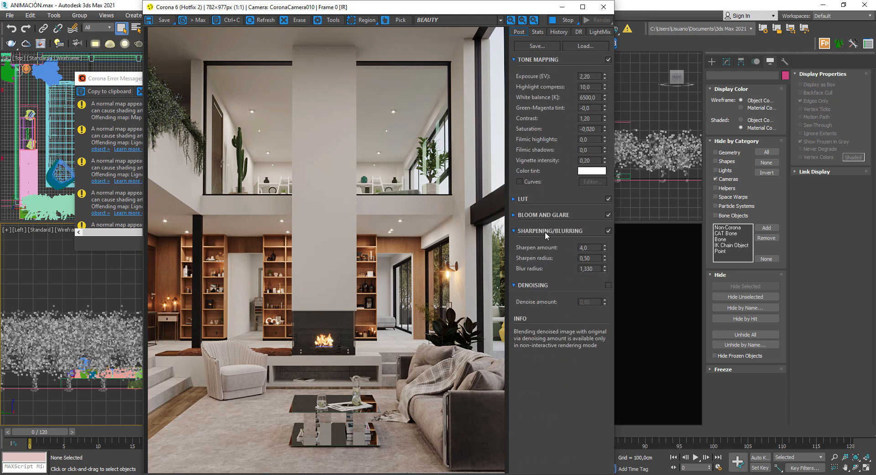
pyautogui.click(545, 231)
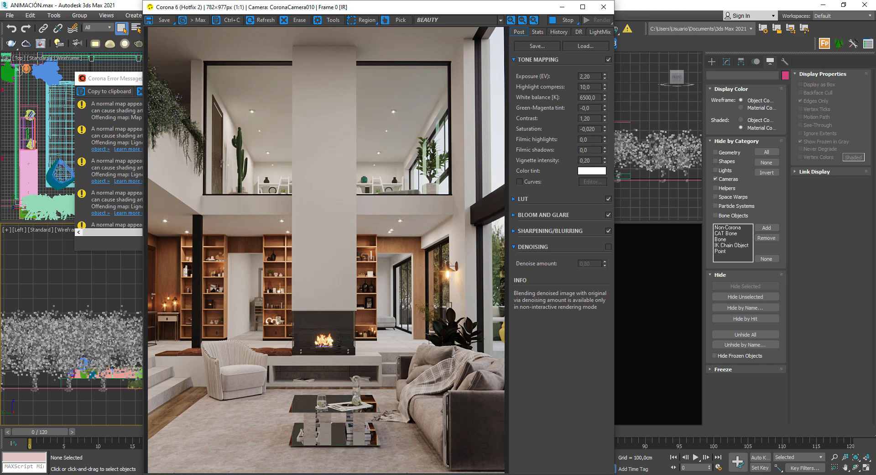
pyautogui.click(365, 474)
pyautogui.click(659, 409)
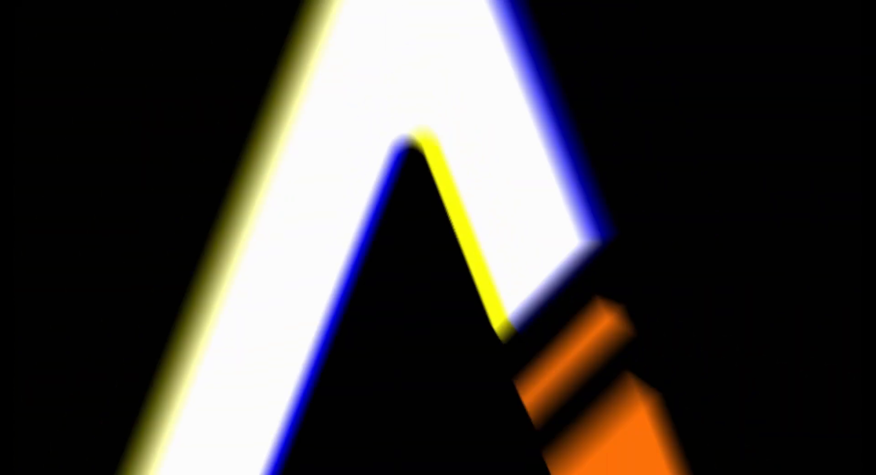